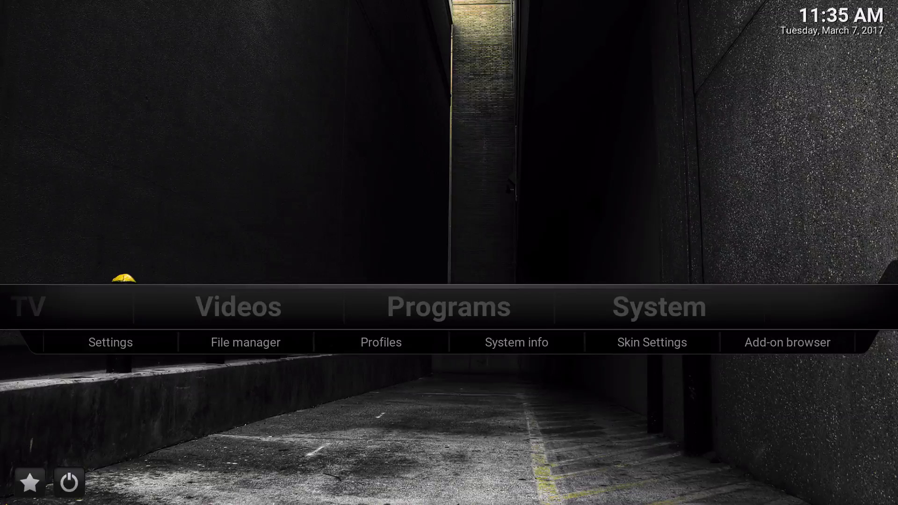
Move along the home menu to System and open Skin Settings.
key(Left)
key(Left)
key(Left)
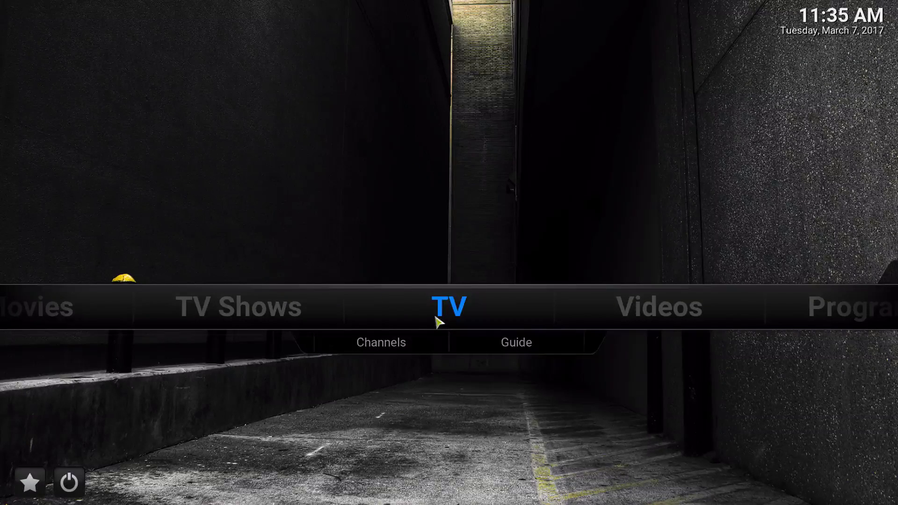
key(Right)
key(Right)
key(Right)
key(Down)
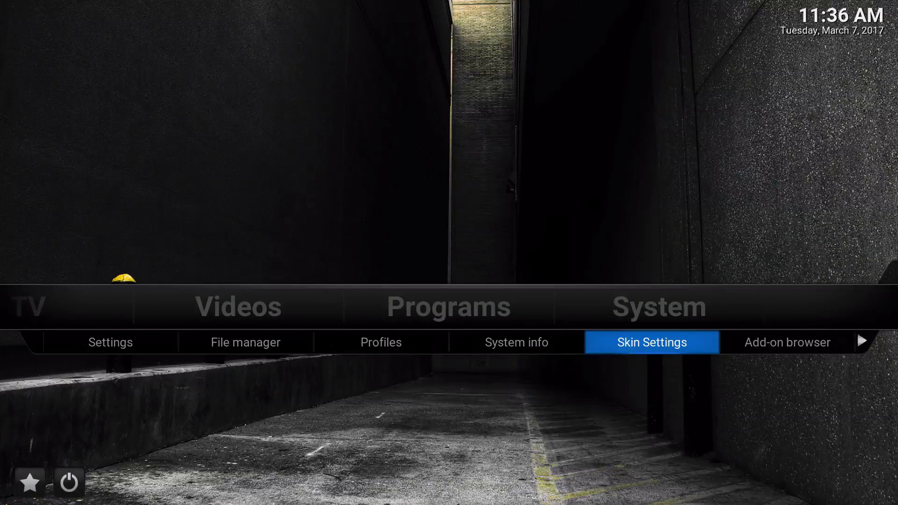
key(Return)
In Background artwork, choose Single image and pick Kryptonite.jpg from the backgrounds list.
key(Down)
key(Down)
key(Down)
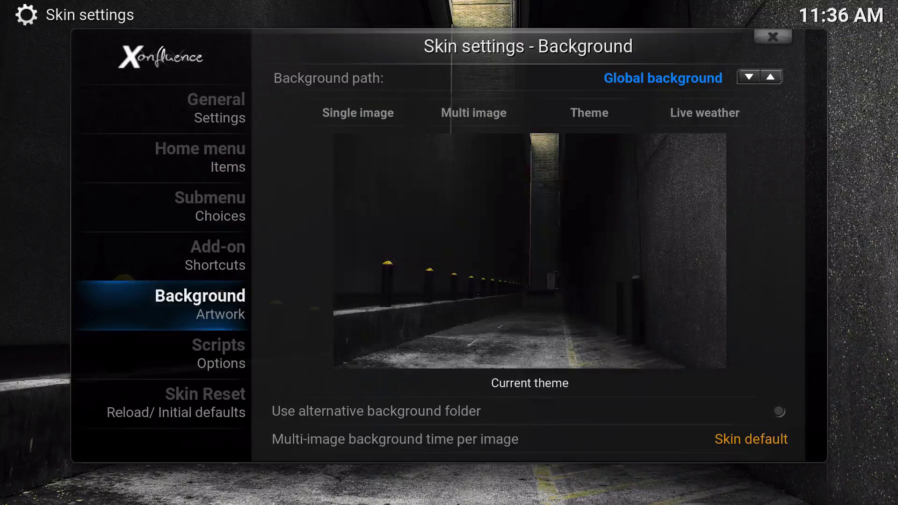
key(Right)
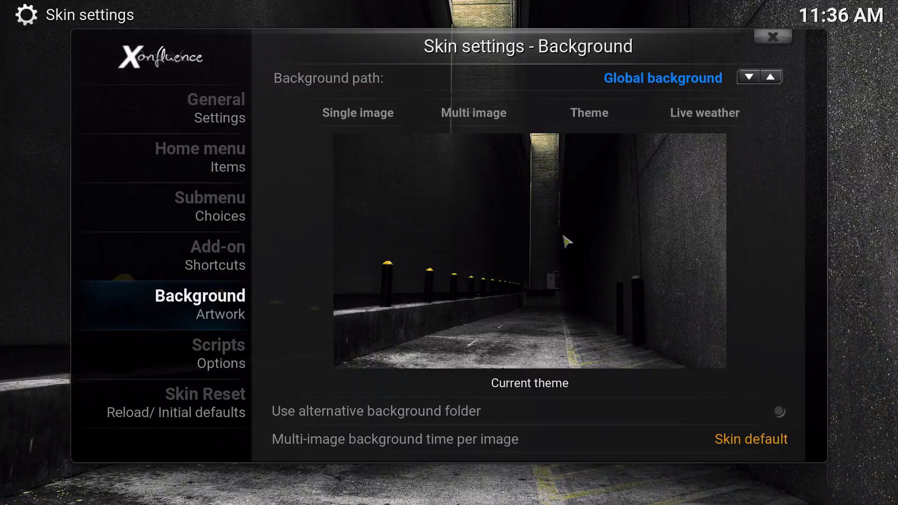
click(387, 117)
scroll(397, 338, down, 5)
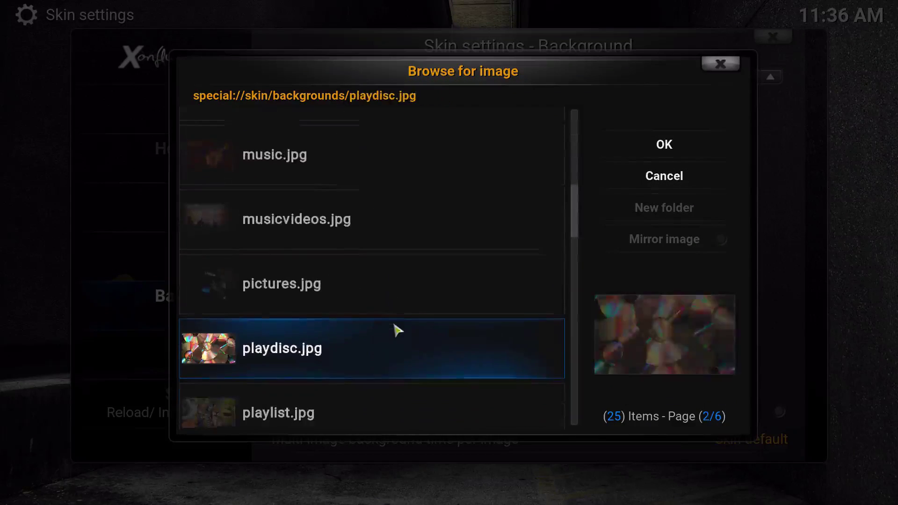
scroll(396, 327, down, 5)
scroll(397, 330, up, 2)
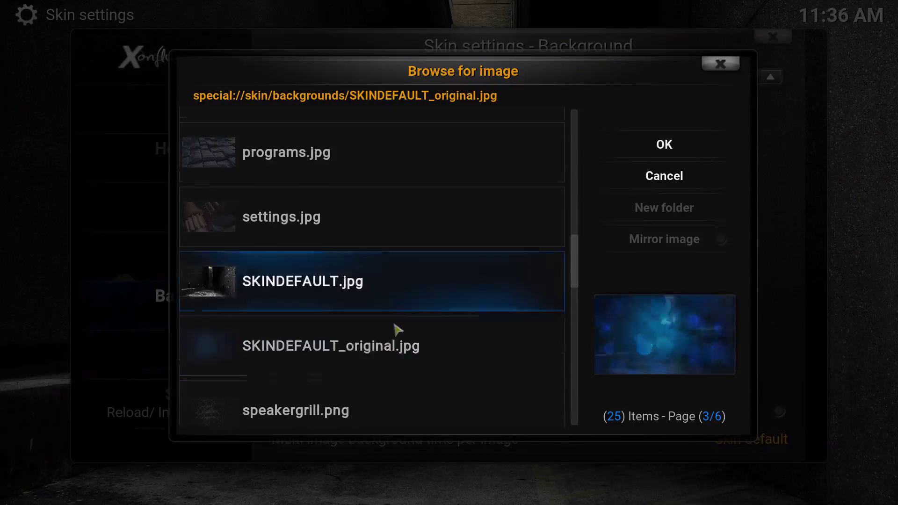
scroll(396, 330, up, 5)
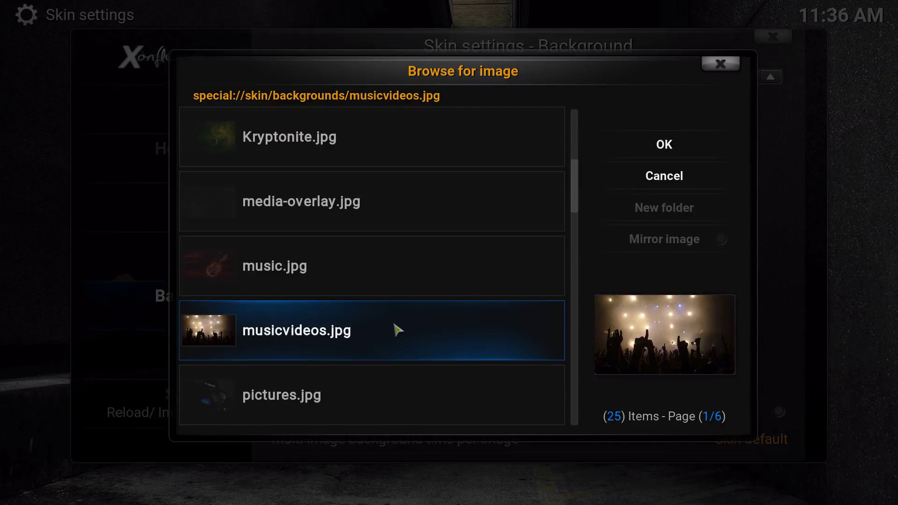
scroll(398, 330, up, 3)
click(398, 330)
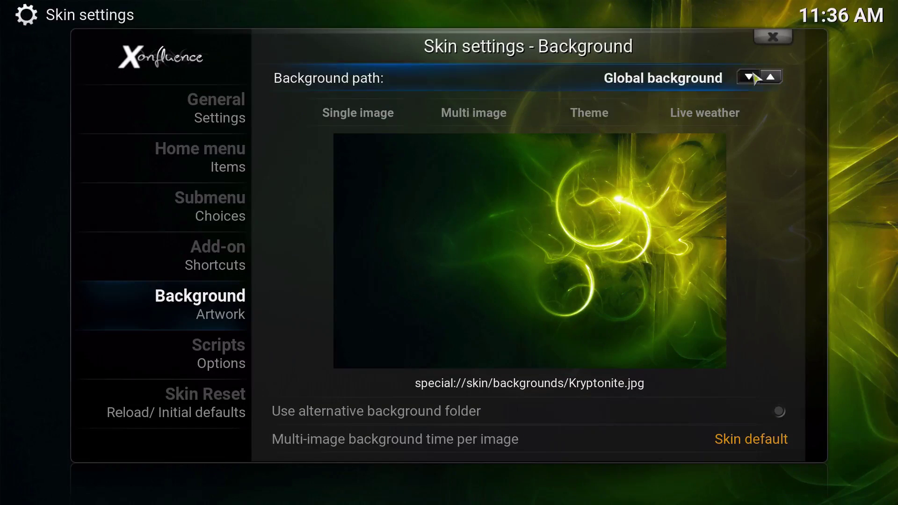
key(Escape)
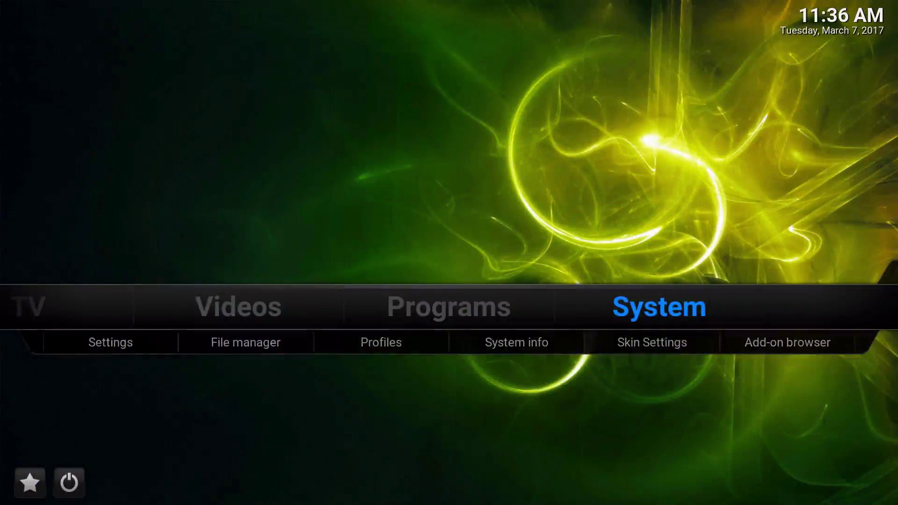
key(Left)
key(Left)
key(Left)
key(Left)
key(Right)
key(Right)
key(Right)
key(Right)
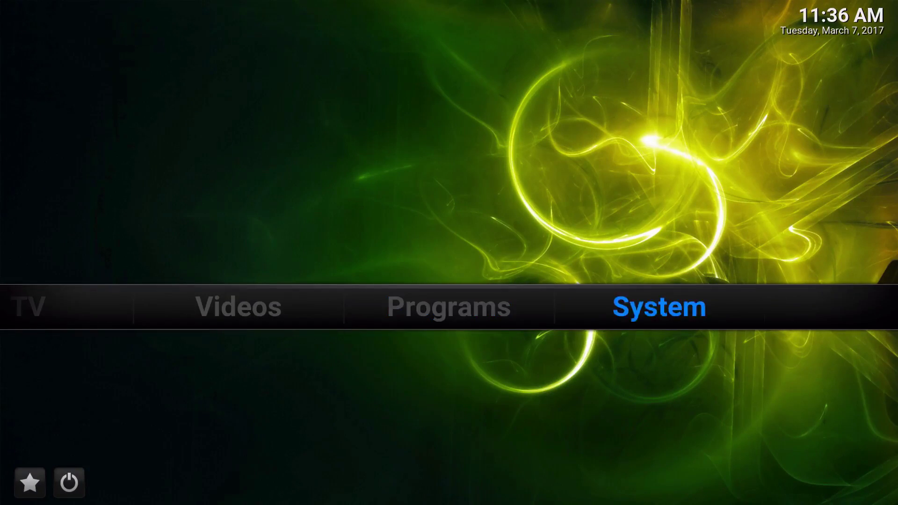
key(Down)
key(Return)
key(Down)
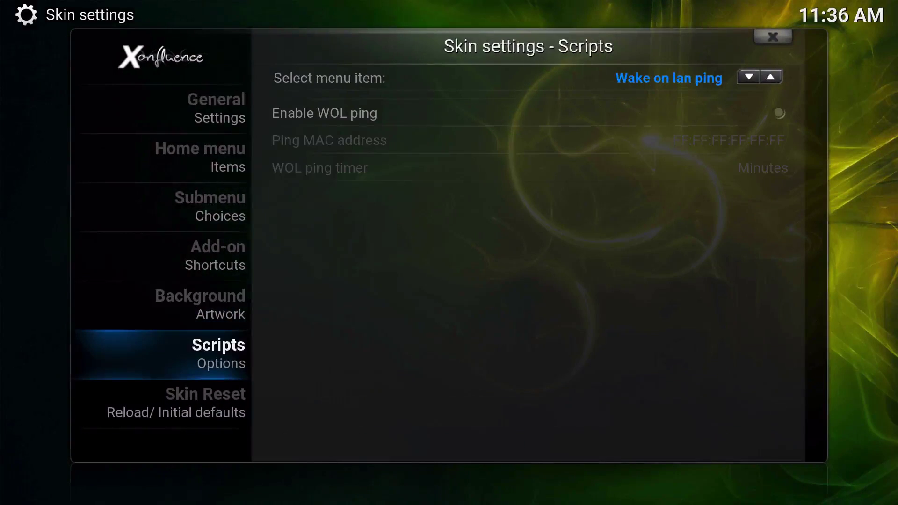
key(Up)
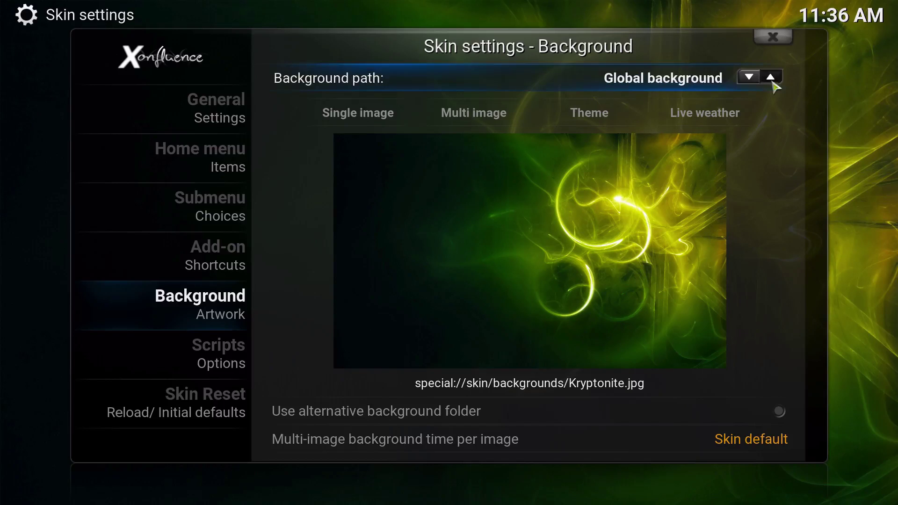
click(513, 118)
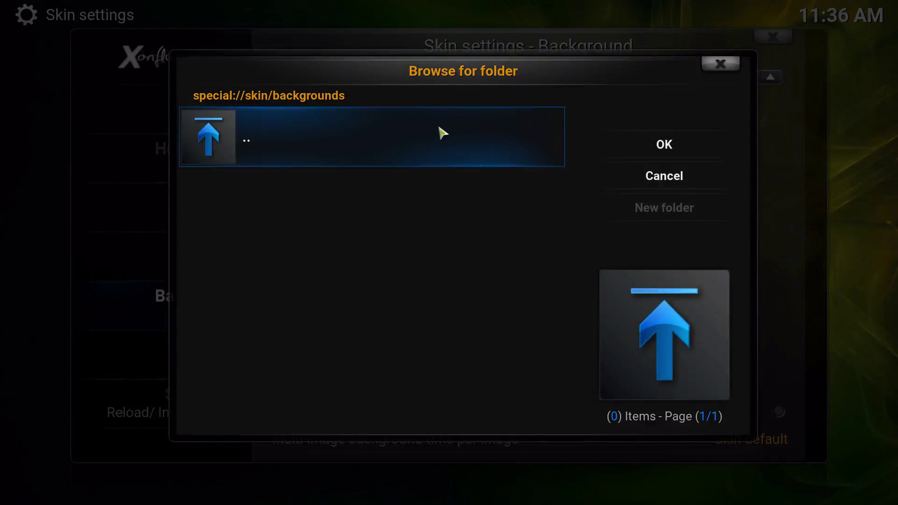
click(445, 136)
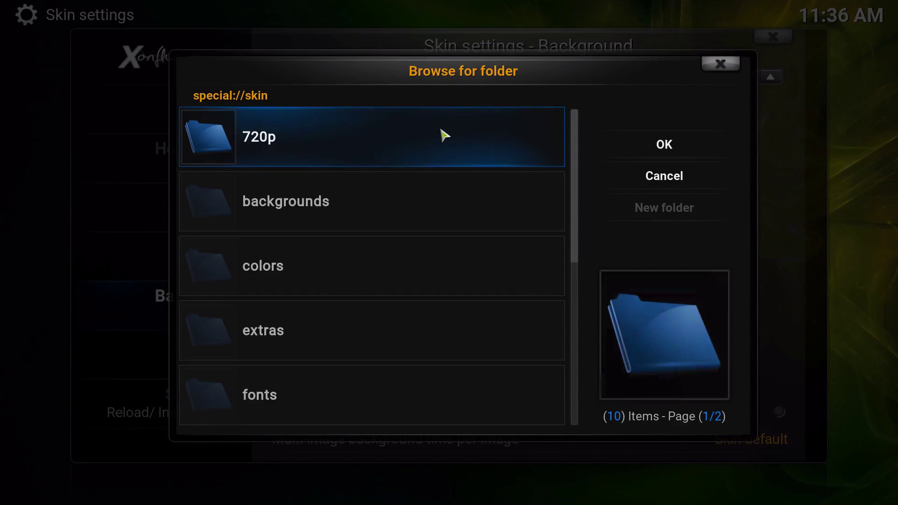
click(722, 175)
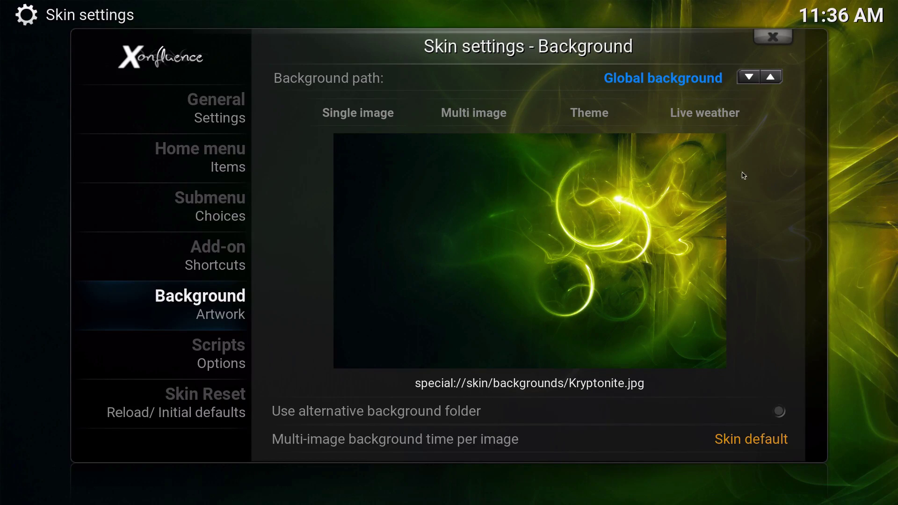
key(super+Tab)
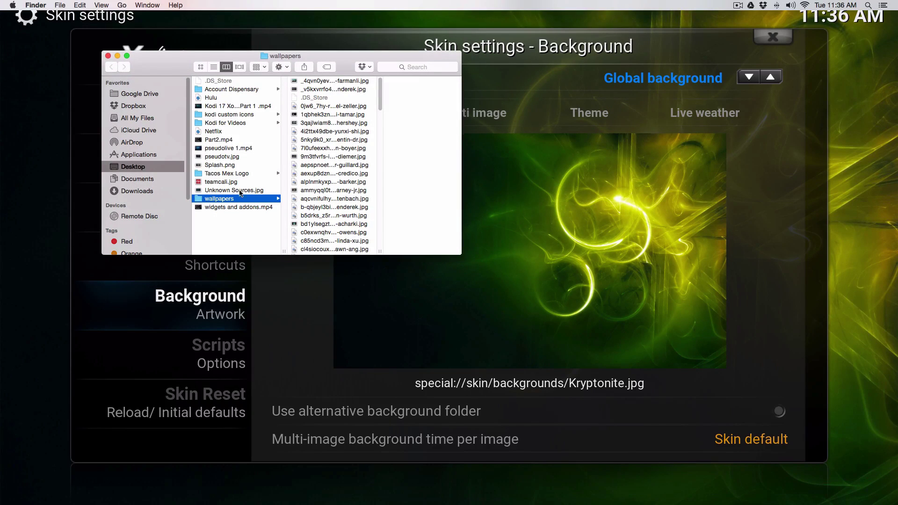
click(322, 164)
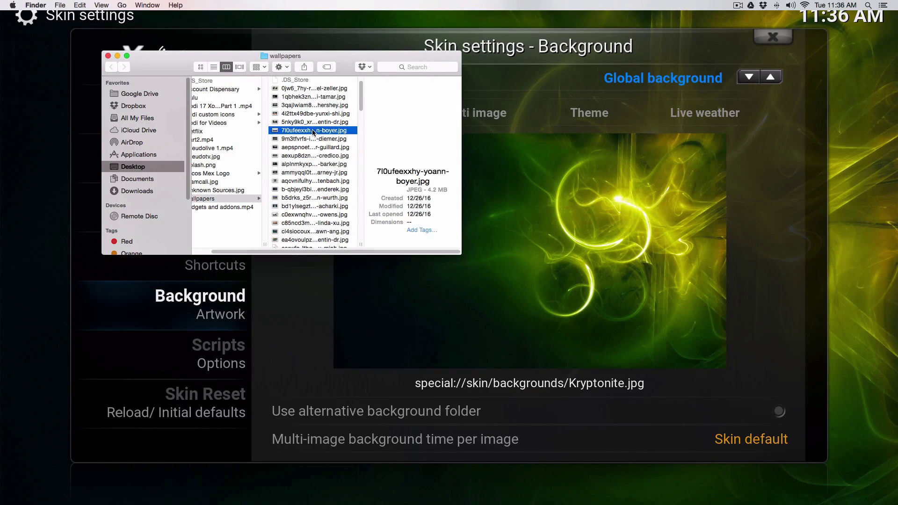
click(313, 189)
click(312, 206)
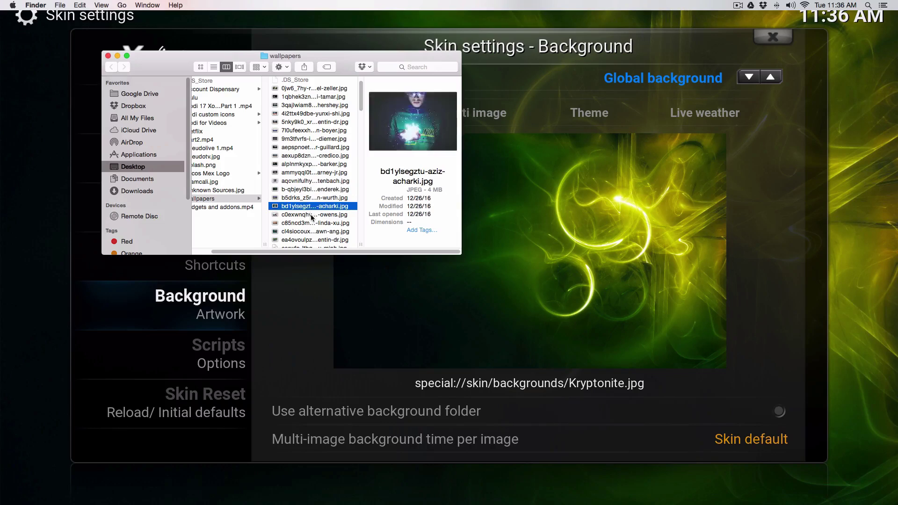
click(312, 214)
click(312, 223)
click(322, 147)
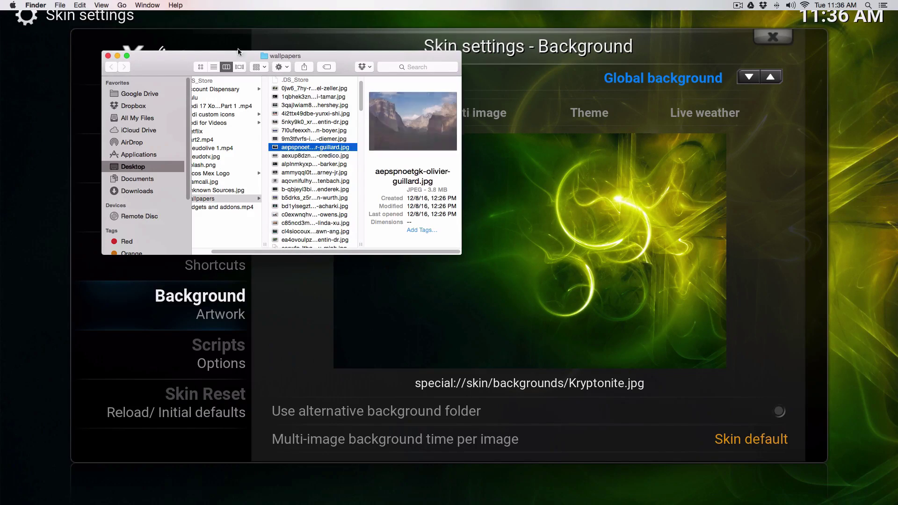
click(117, 56)
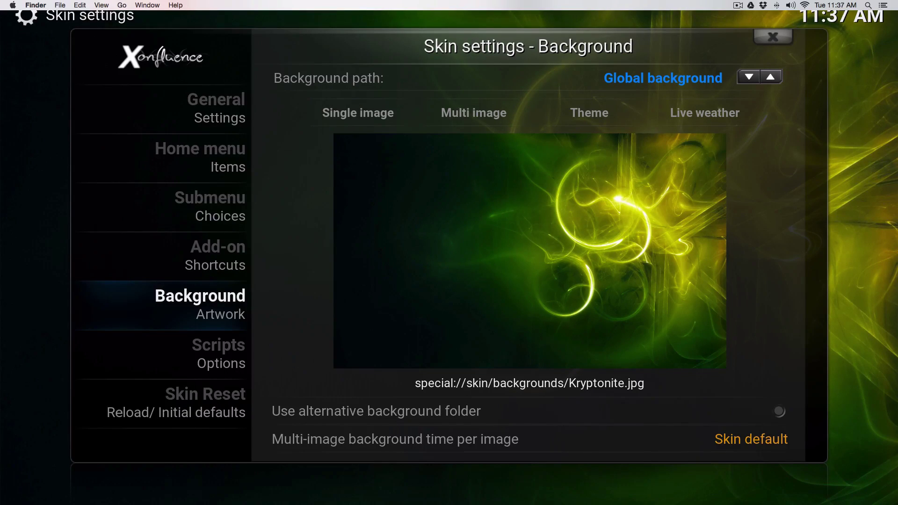
click(508, 150)
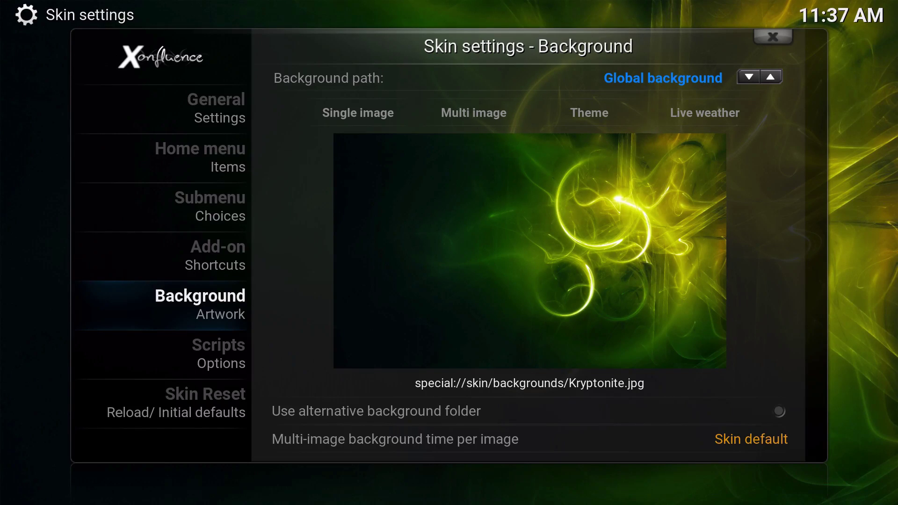
In Finder, copy the wallpapers folder into Kodi's addons/skin.xonfluence/backgrounds folder.
key(super+Tab)
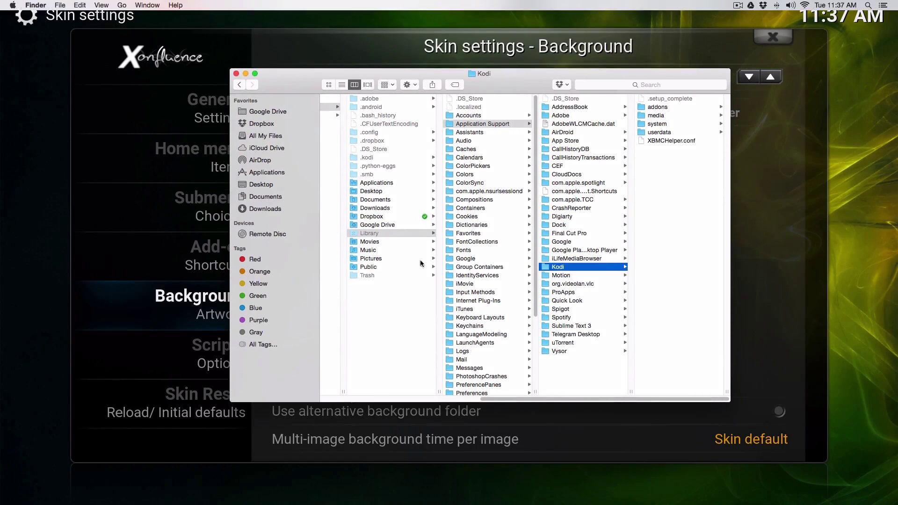
click(365, 233)
click(490, 124)
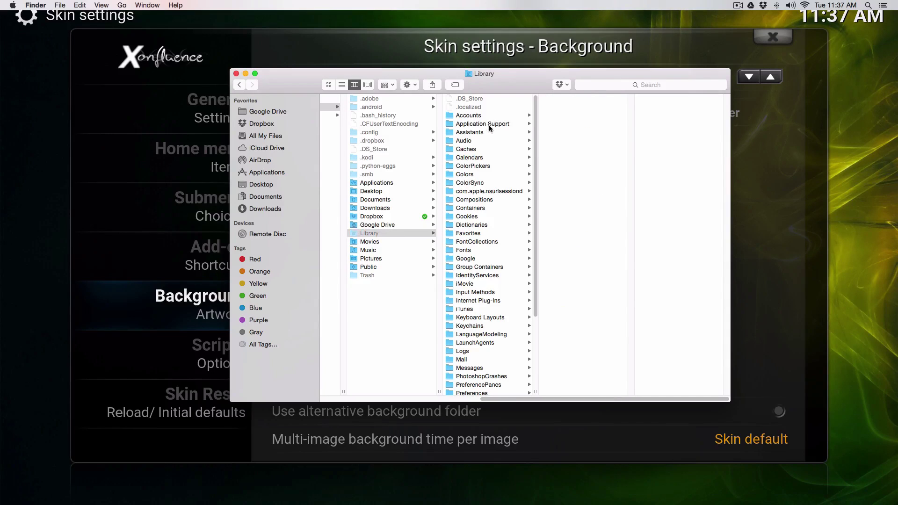
click(557, 269)
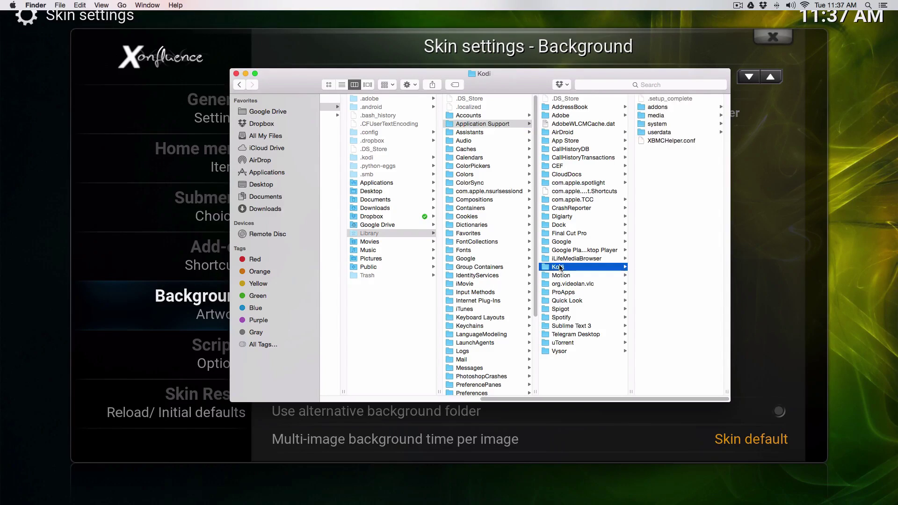
click(657, 107)
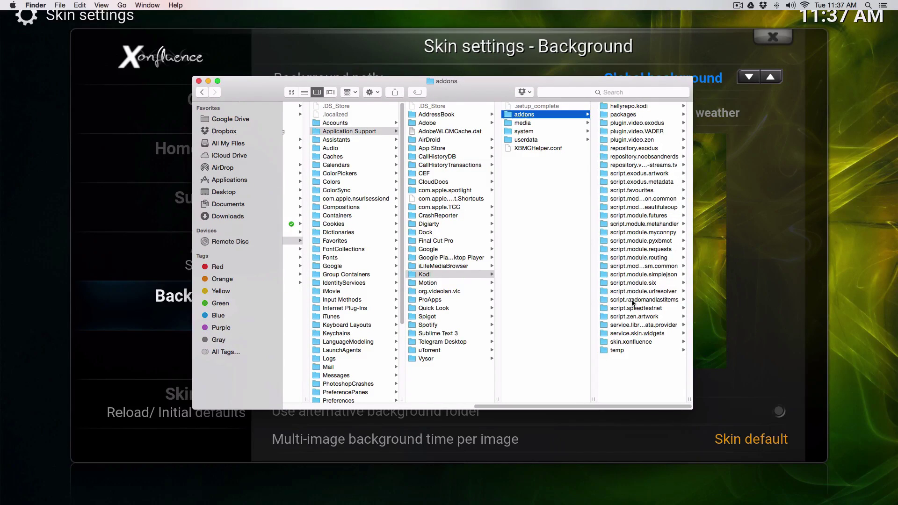
click(632, 342)
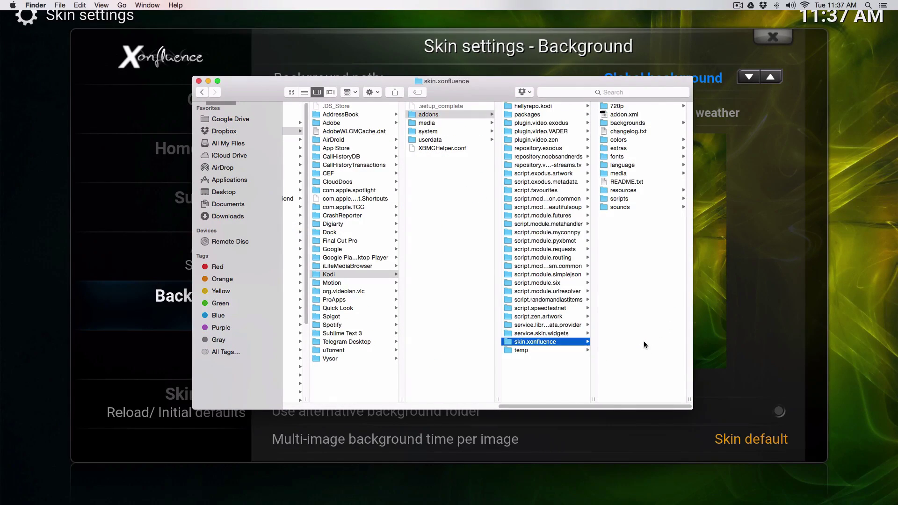
click(641, 123)
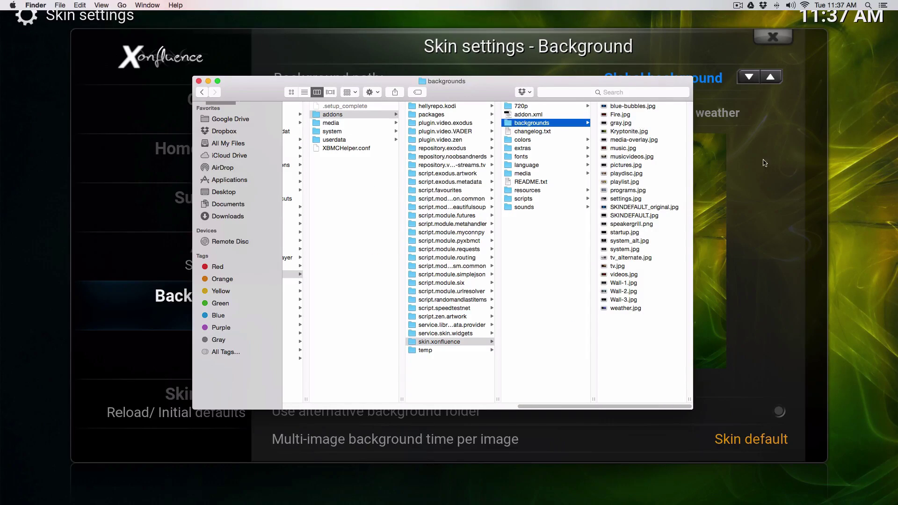
drag(780, 220, 627, 332)
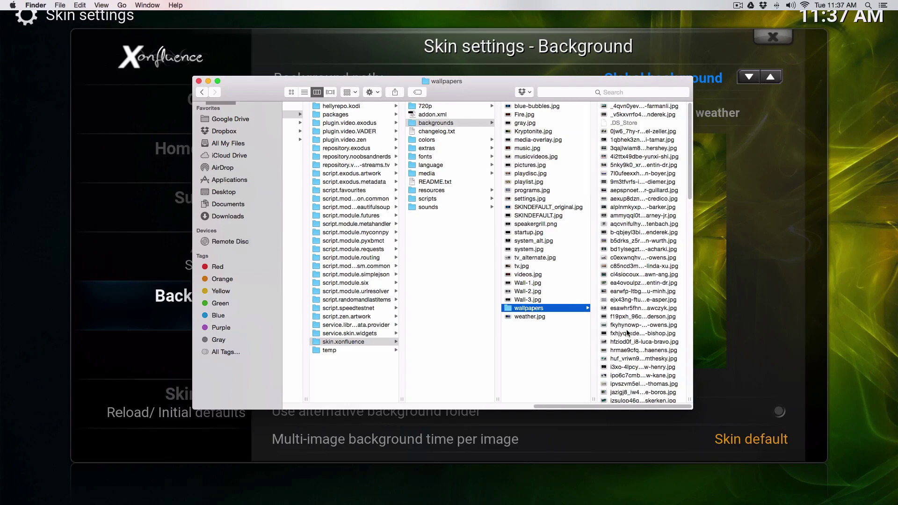
Preview the added wallpaper photos and adjust the Finder window and columns.
click(644, 241)
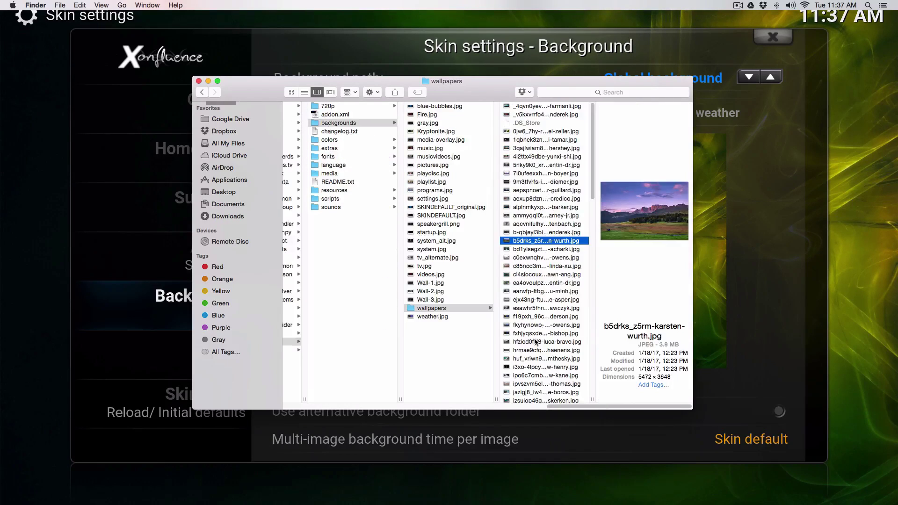
click(543, 375)
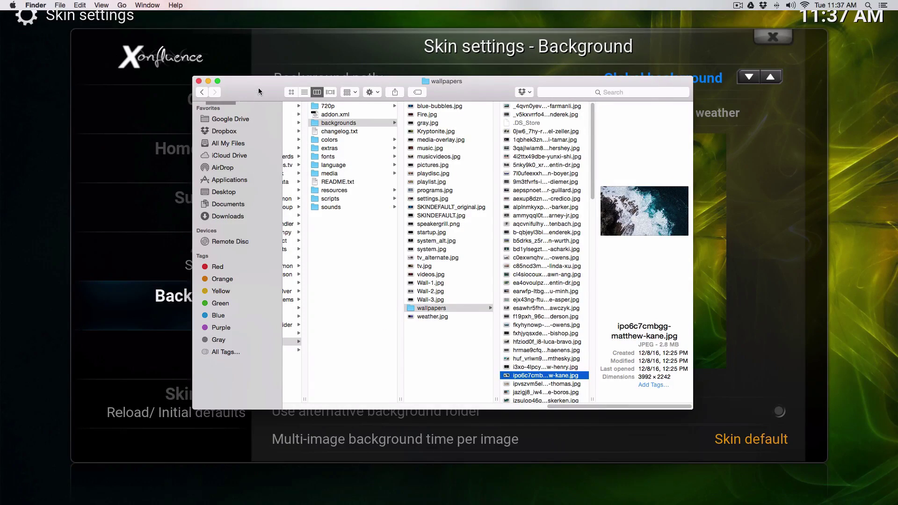
drag(259, 91, 240, 100)
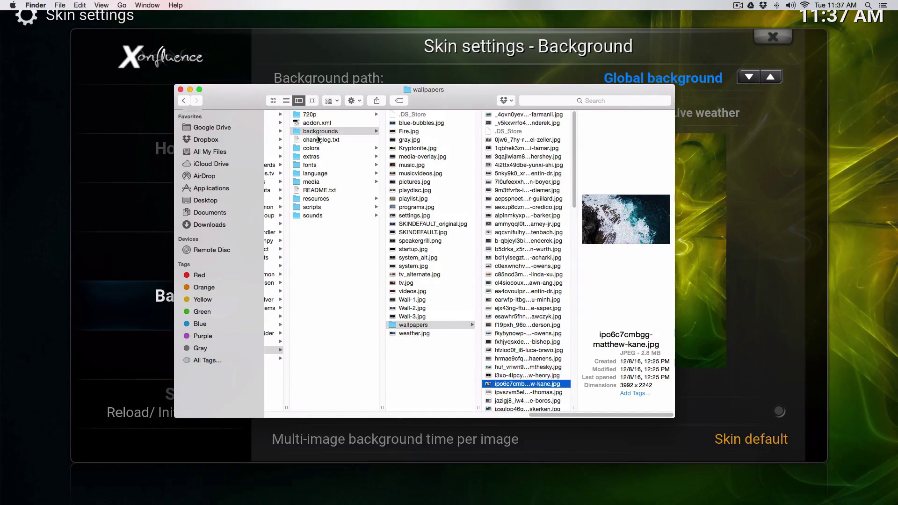
drag(544, 415, 505, 414)
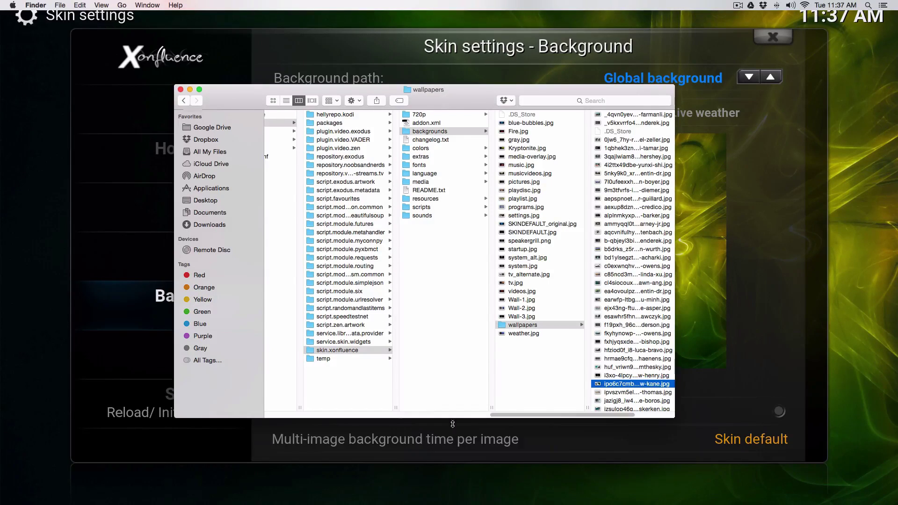
drag(557, 418, 529, 417)
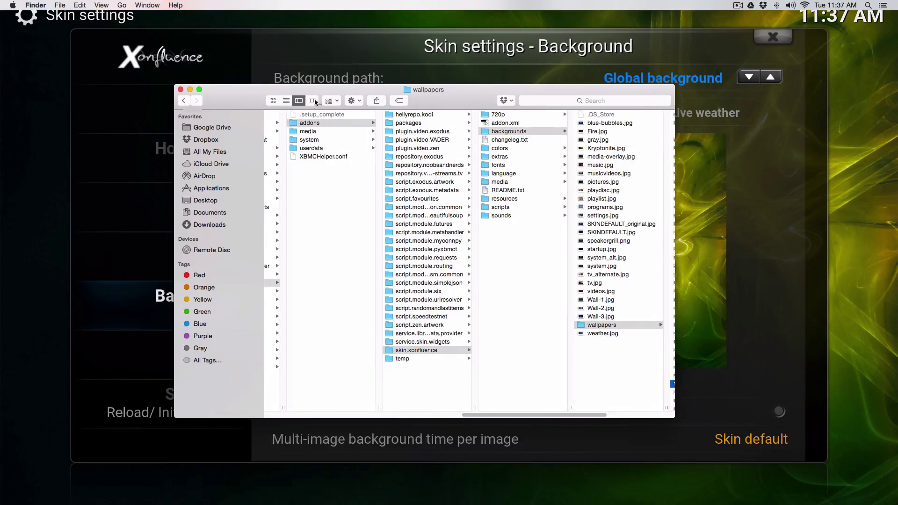
Return to Application Support > Kodi, select its five items, then close Finder.
key(super+bracketleft)
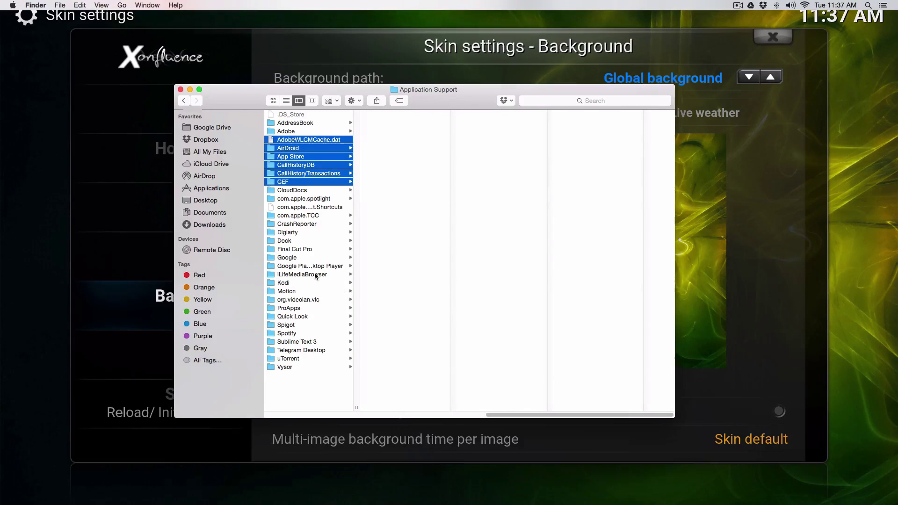
click(311, 281)
drag(420, 187, 398, 127)
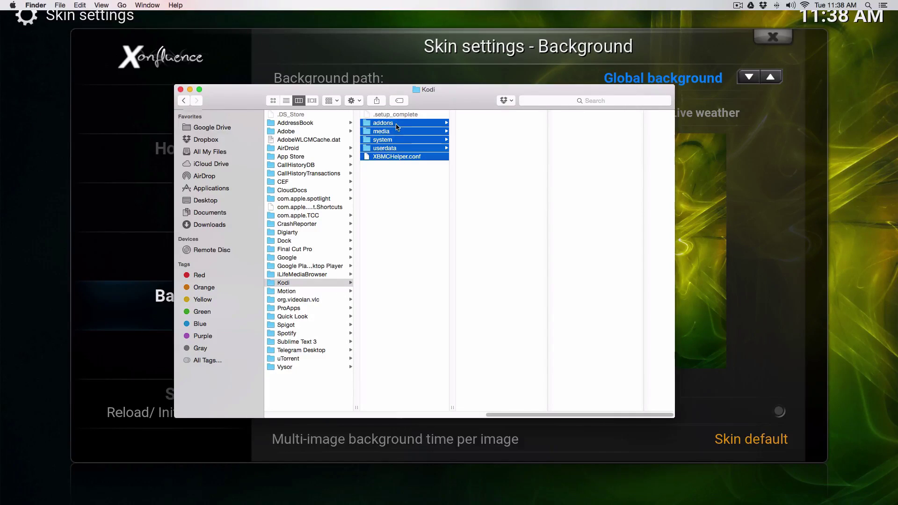
click(181, 90)
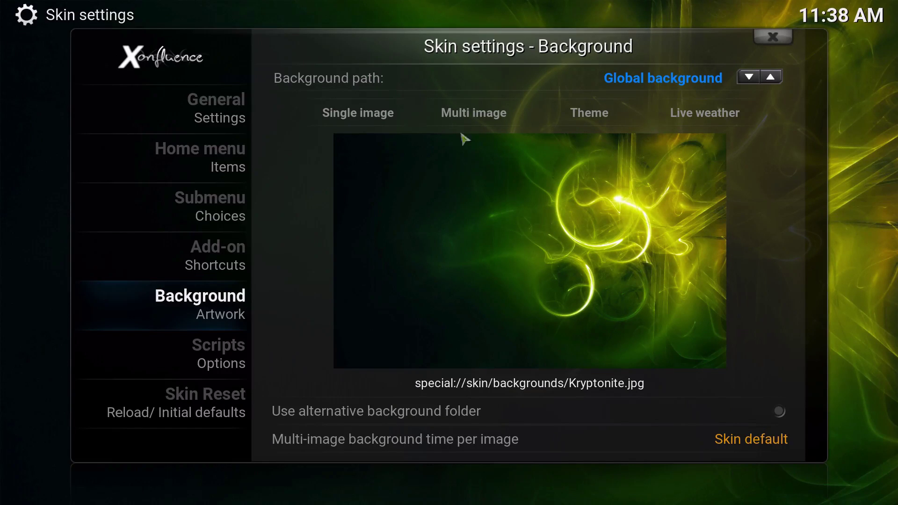
Set the single-image background to uoa7ttcyxme-filip-mroz.jpg from special://skin/backgrounds/wallpapers.
click(385, 120)
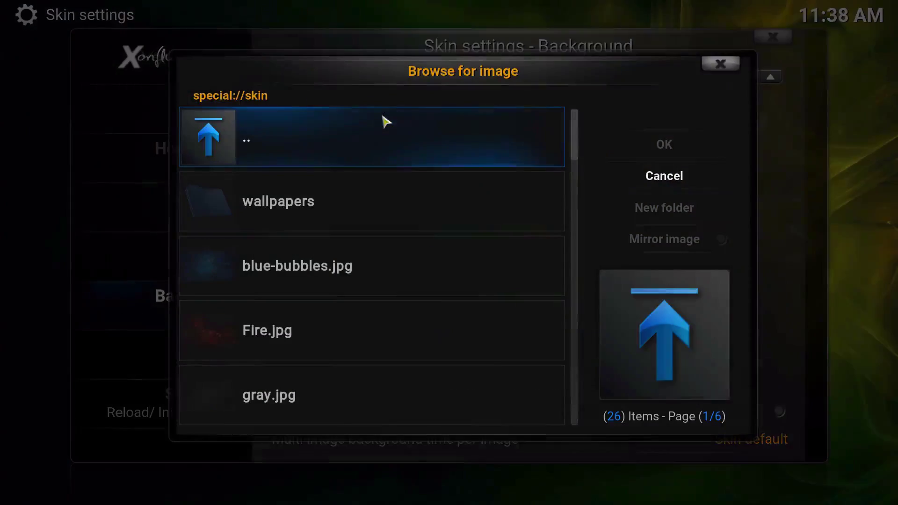
click(387, 144)
click(365, 208)
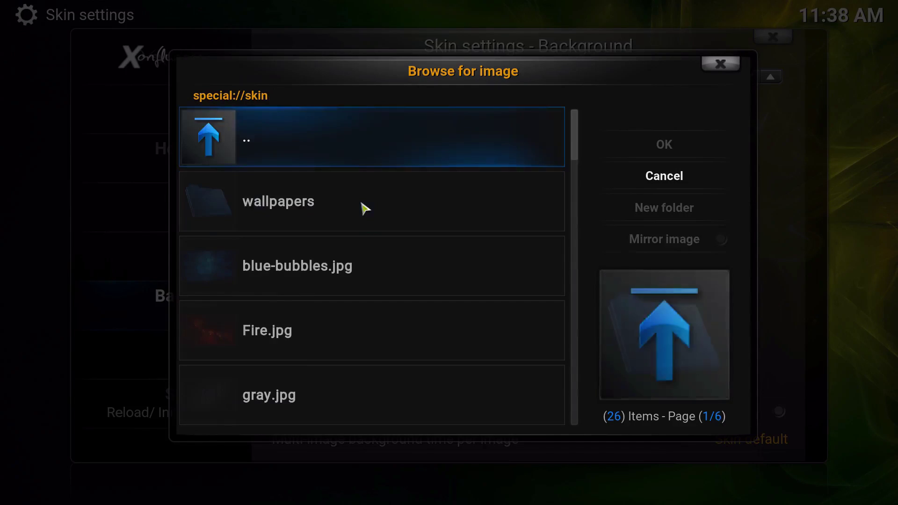
click(414, 206)
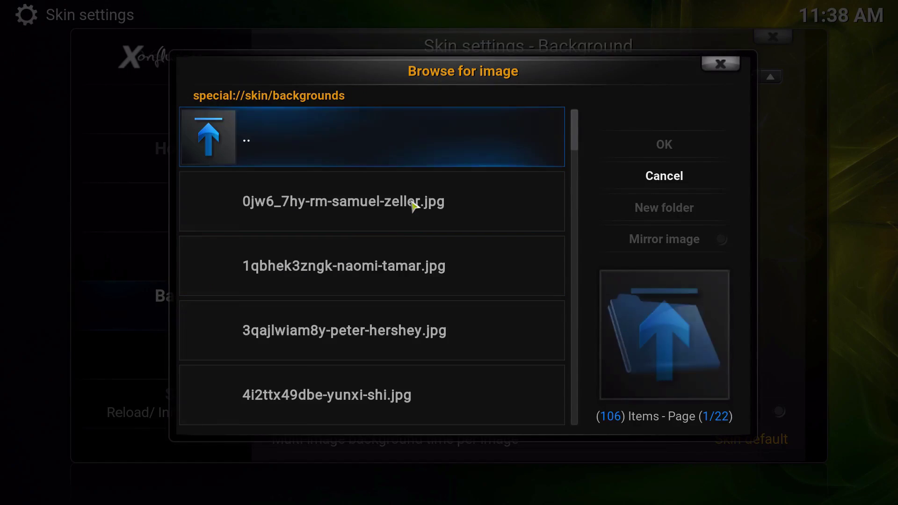
drag(574, 131, 557, 315)
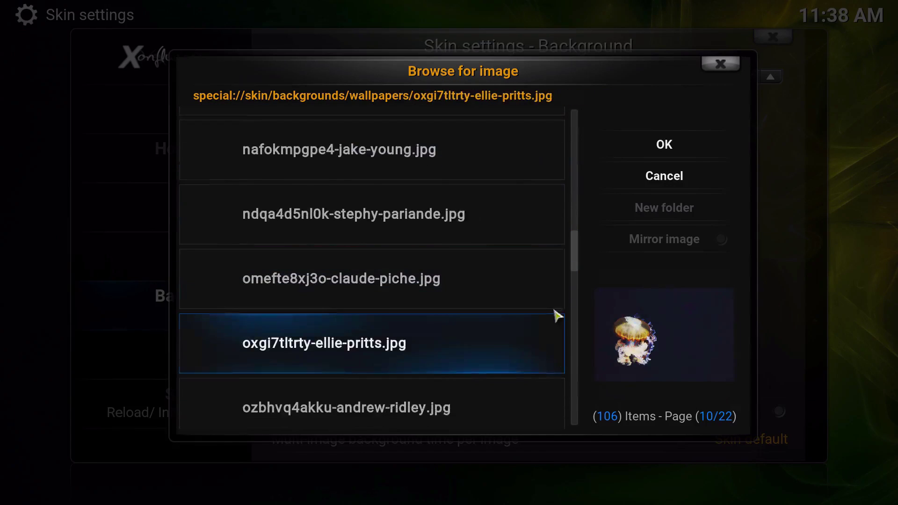
drag(585, 283, 576, 388)
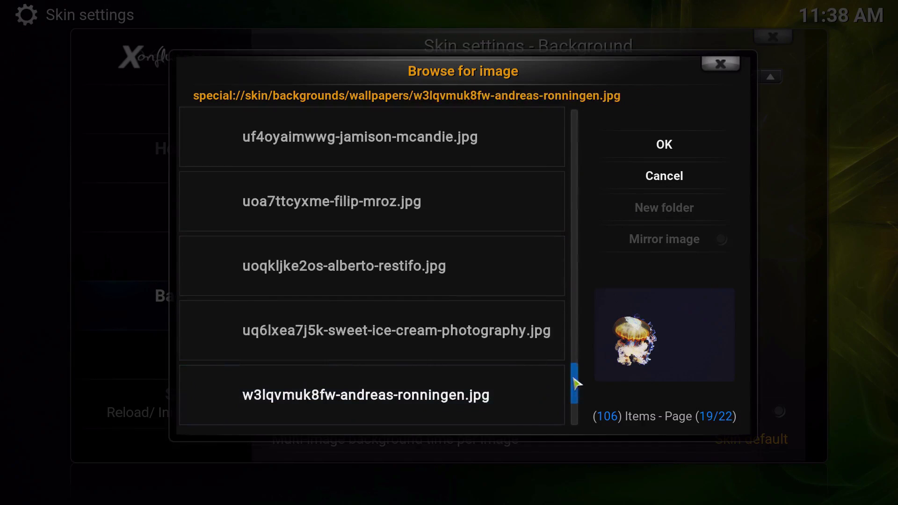
click(451, 205)
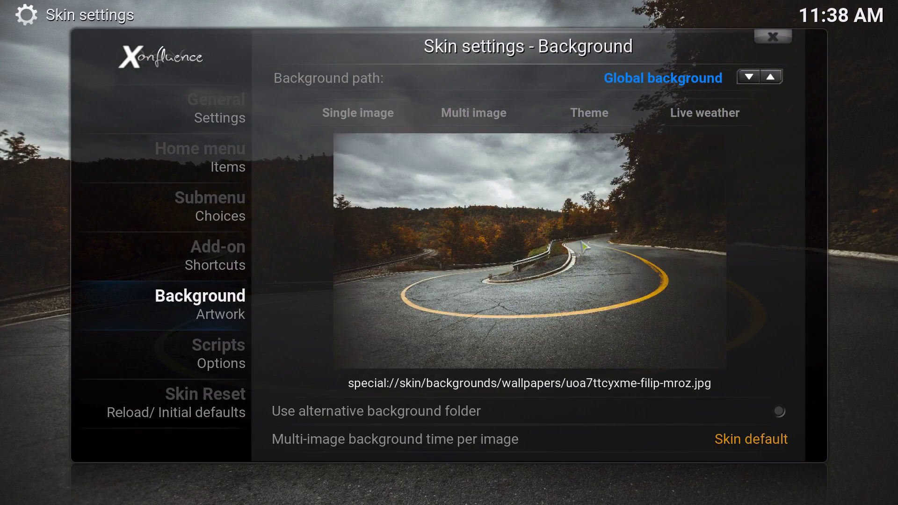
Close Skin settings and move through the home menu back to System.
key(Escape)
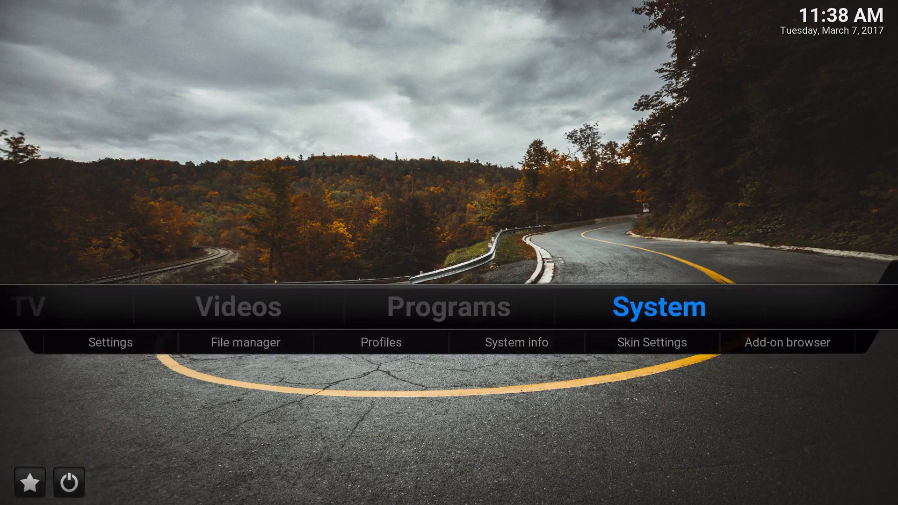
key(Left)
key(Left)
key(Left)
key(Left)
key(Left)
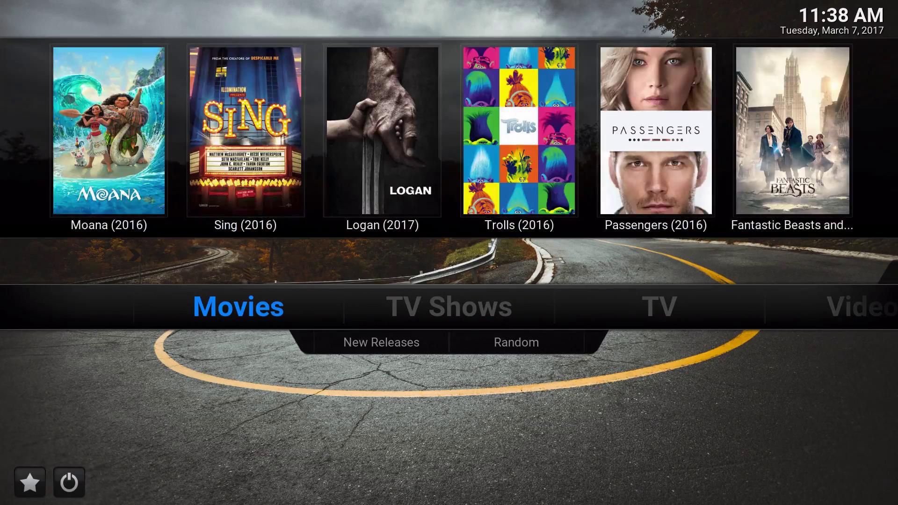
key(Up)
mouse_move(647, 296)
key(Right)
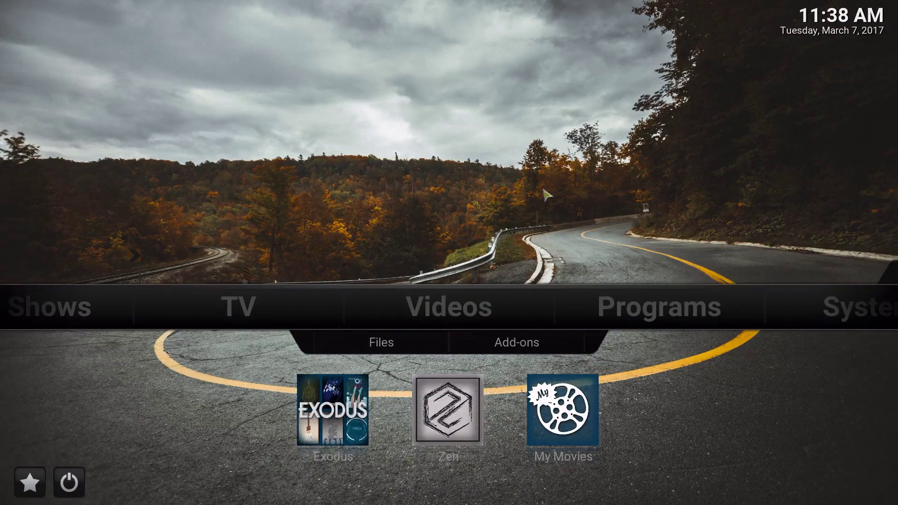
key(Right)
key(Right)
key(Right)
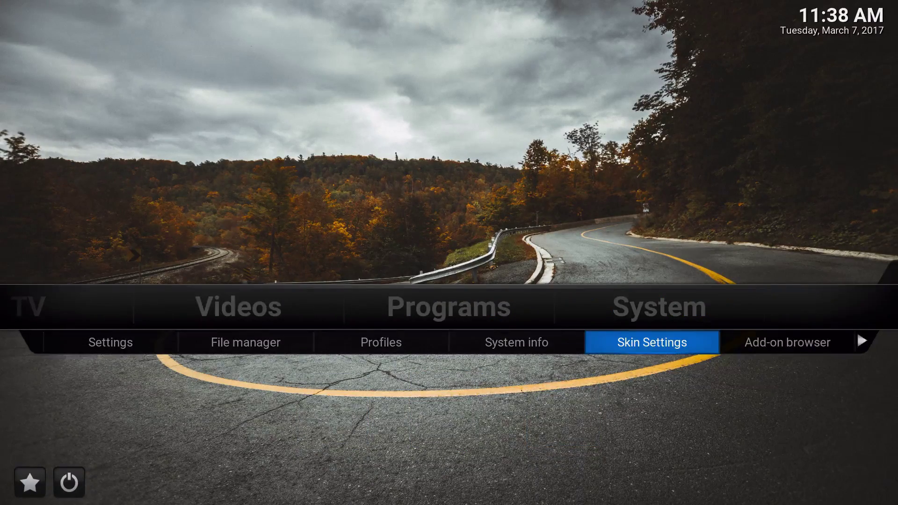
In Skin settings, set the Multi image background folder to wallpapers.
key(Return)
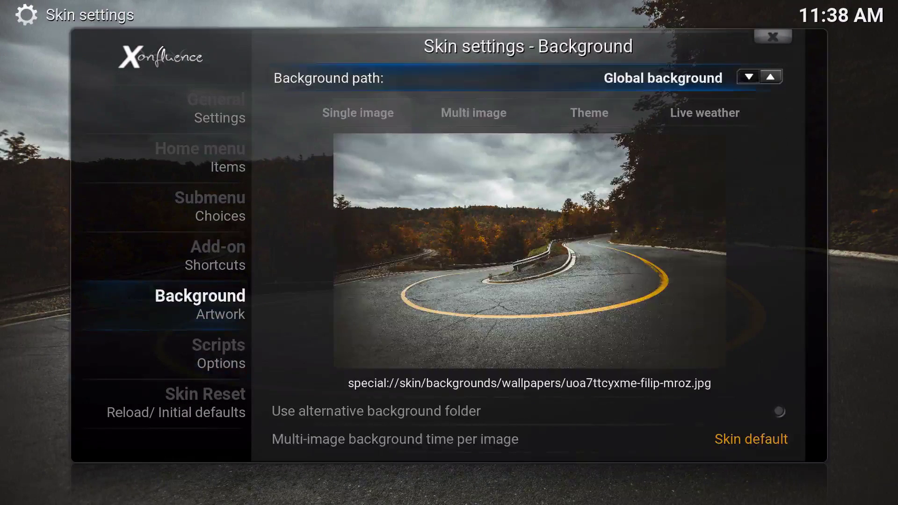
key(Down)
key(Right)
key(Return)
key(Down)
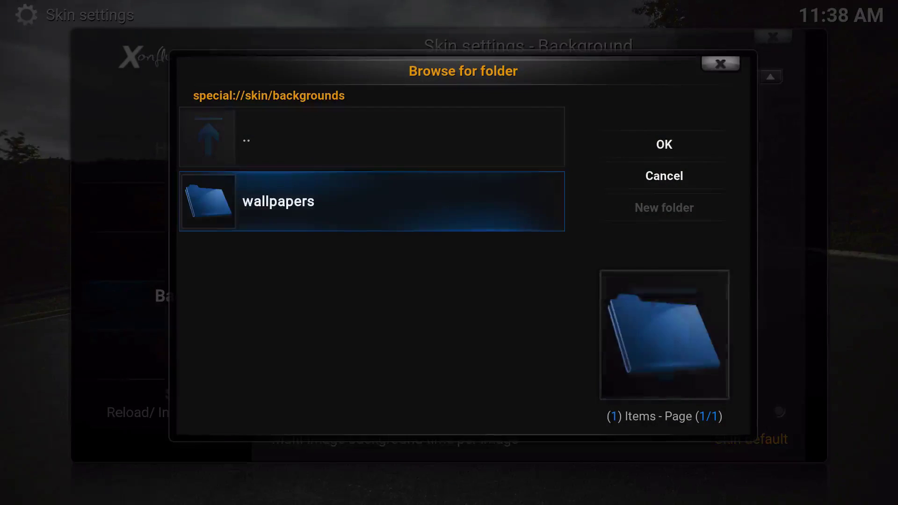
key(Return)
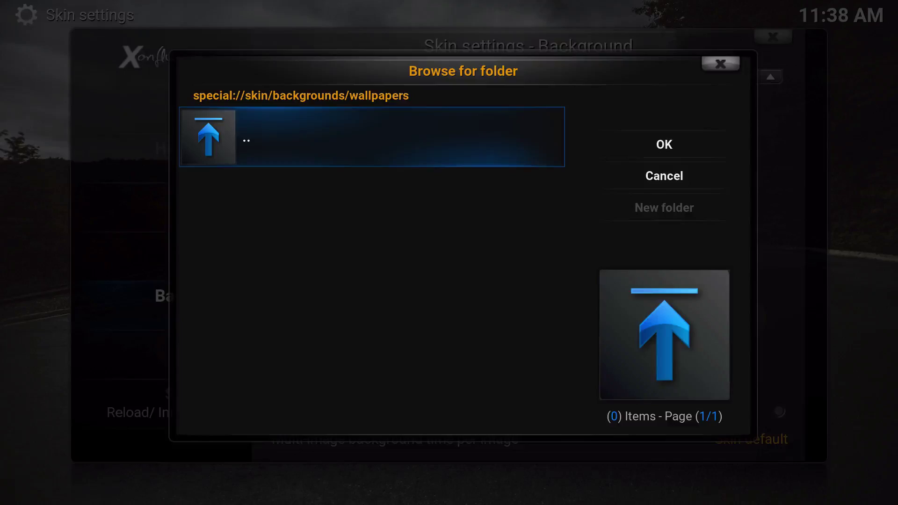
key(Right)
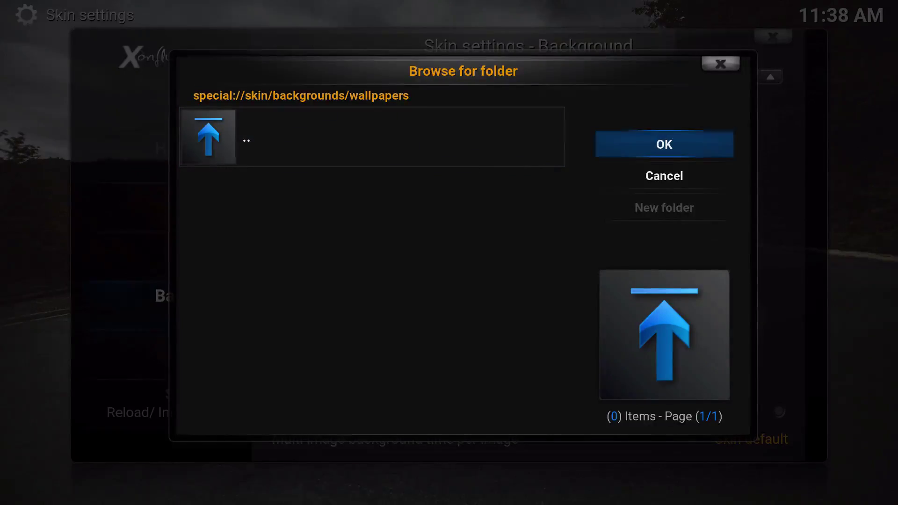
key(Return)
Back out to the home menu and browse its sections over to System.
key(Escape)
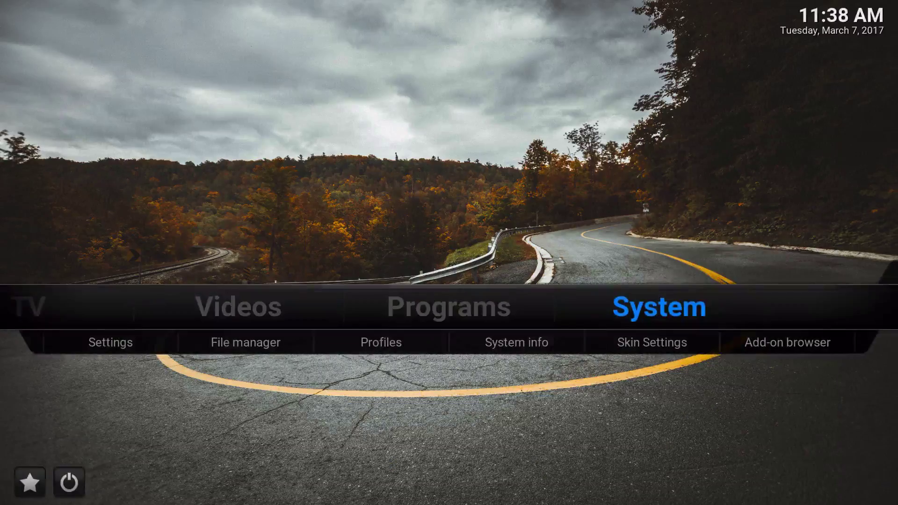
key(Left)
key(Left)
key(Left)
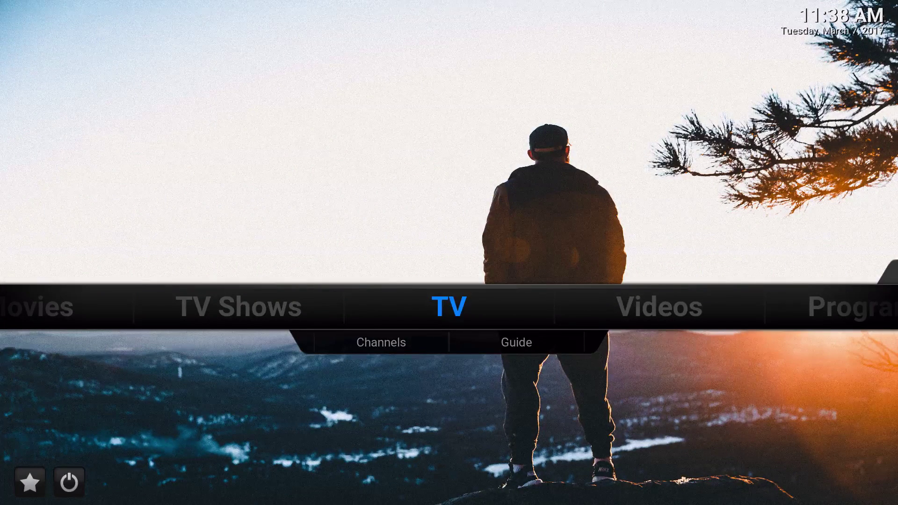
key(Left)
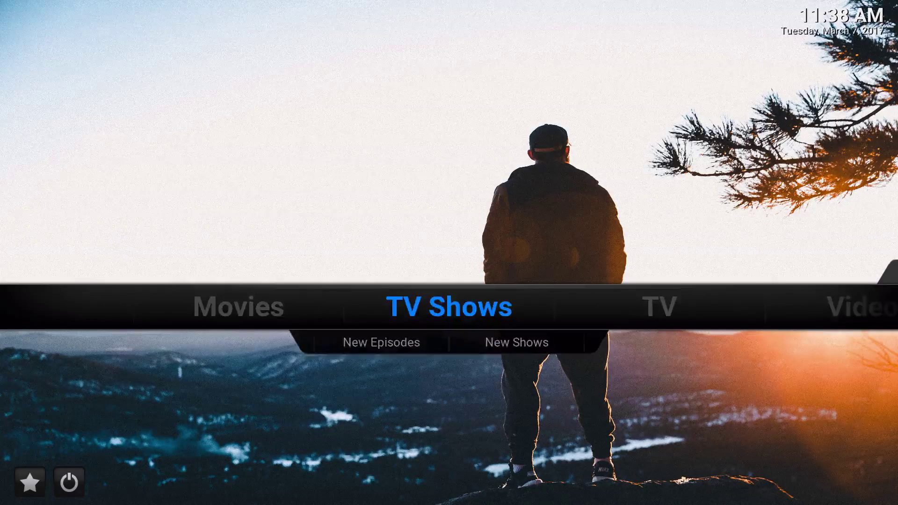
key(Right)
key(Right)
key(Right)
key(Right)
key(Left)
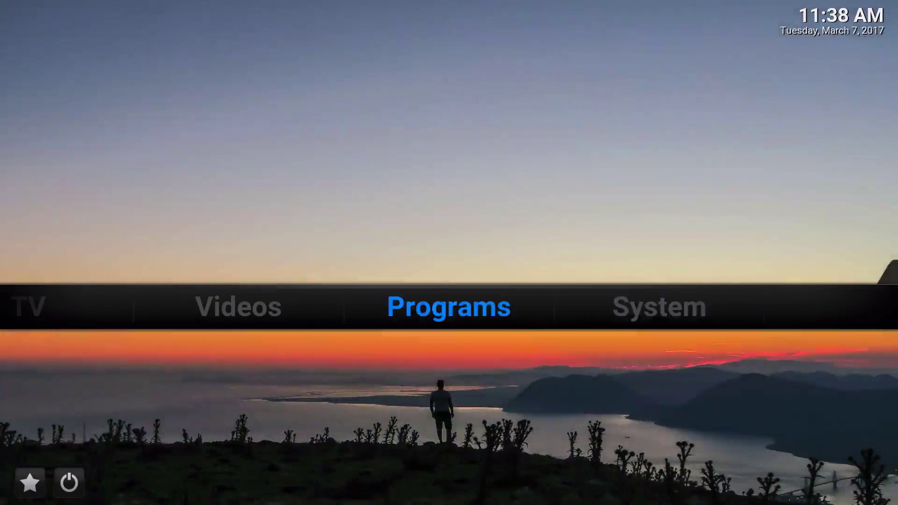
key(Left)
key(Left)
key(Right)
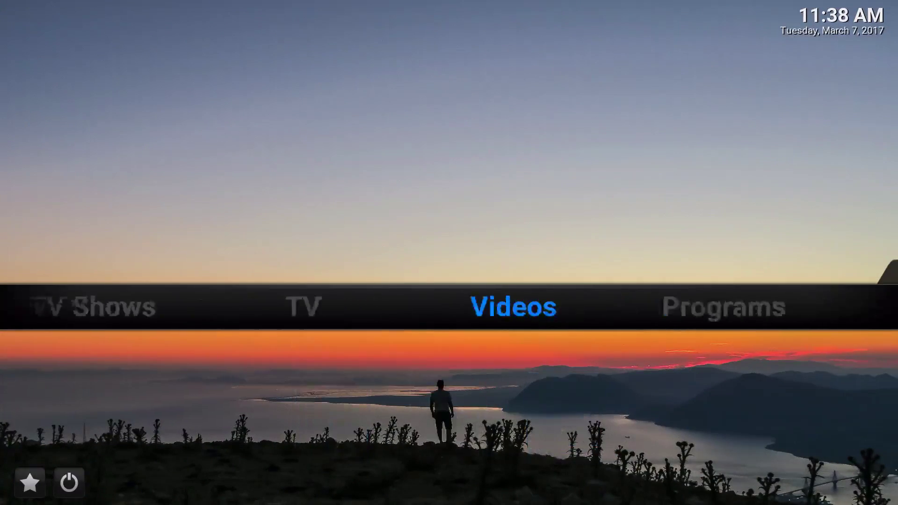
key(Right)
key(Right)
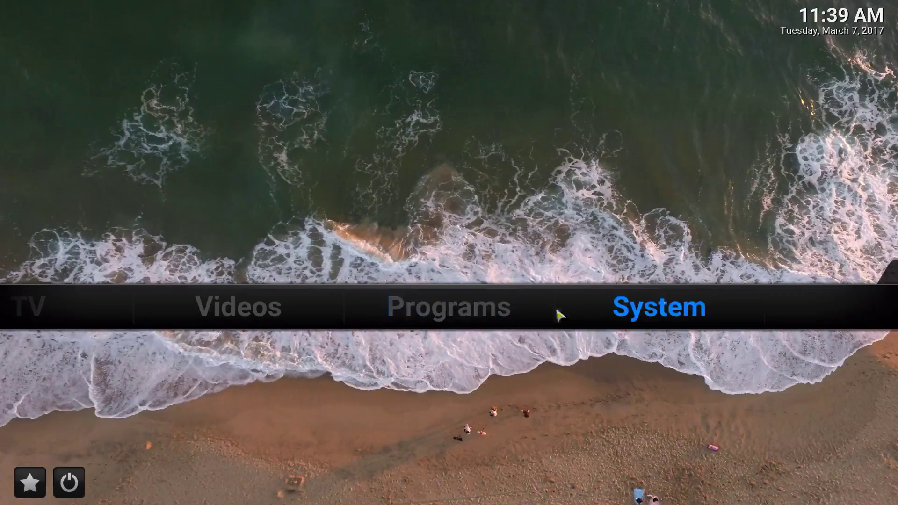
In Interface > Skin settings, set the theme to gray.
mouse_move(667, 327)
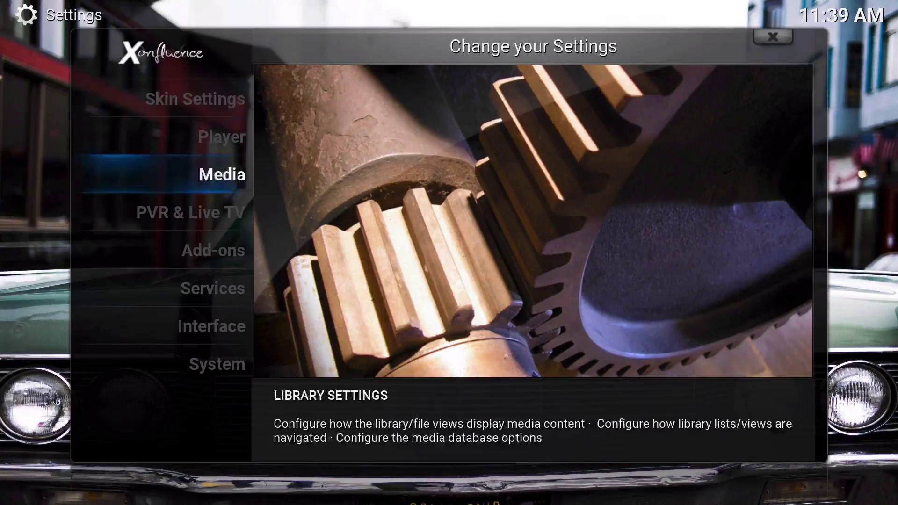
key(Return)
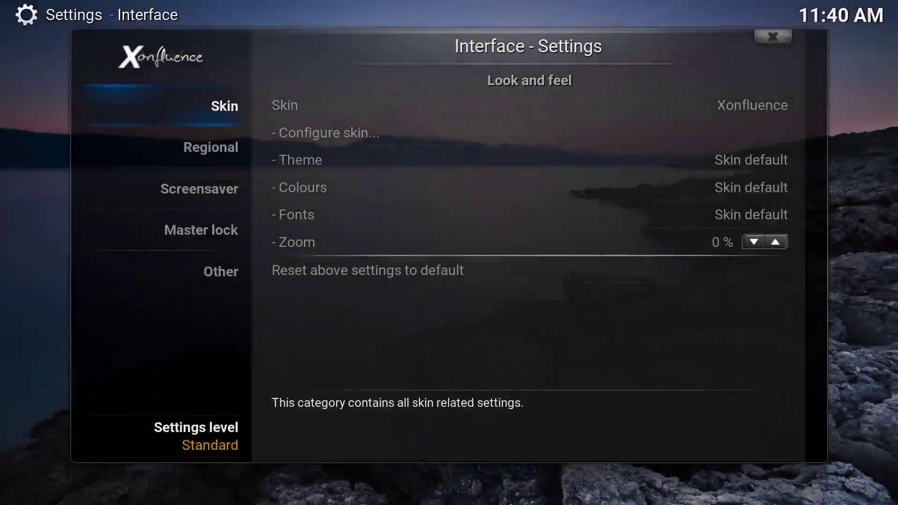
key(Right)
key(Down)
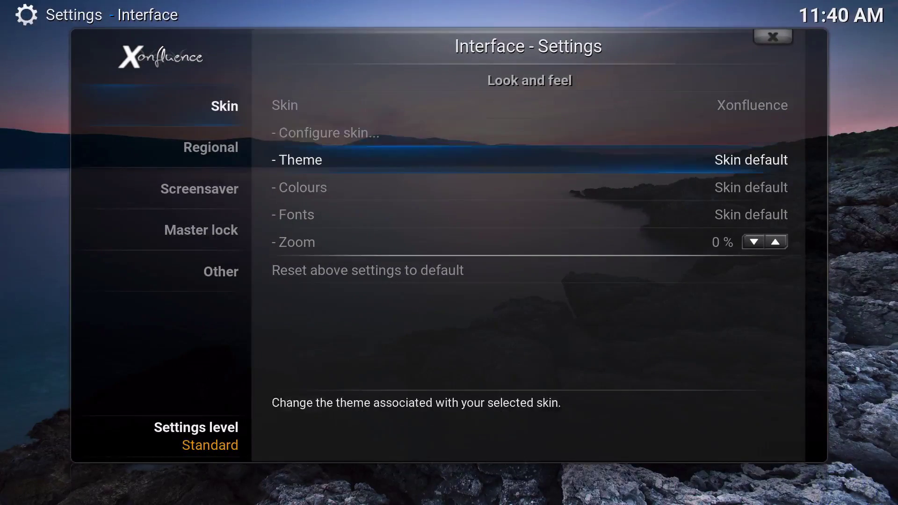
key(Return)
key(Down)
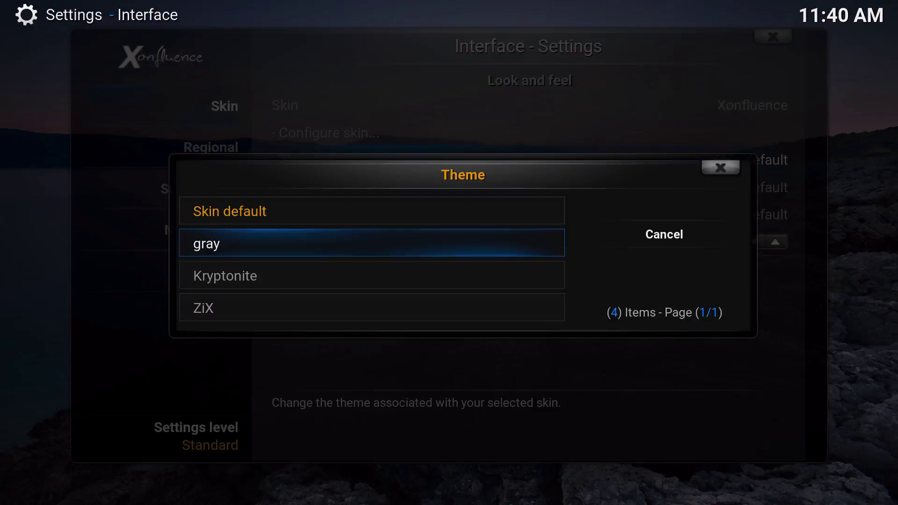
key(Down)
key(Down)
key(Up)
key(Up)
key(Return)
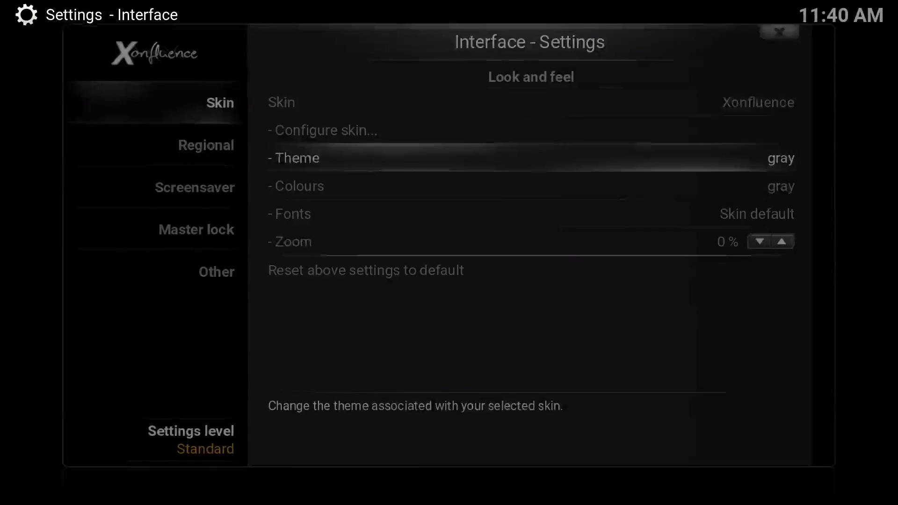
Set the skin colours to Fire.
key(Down)
key(Return)
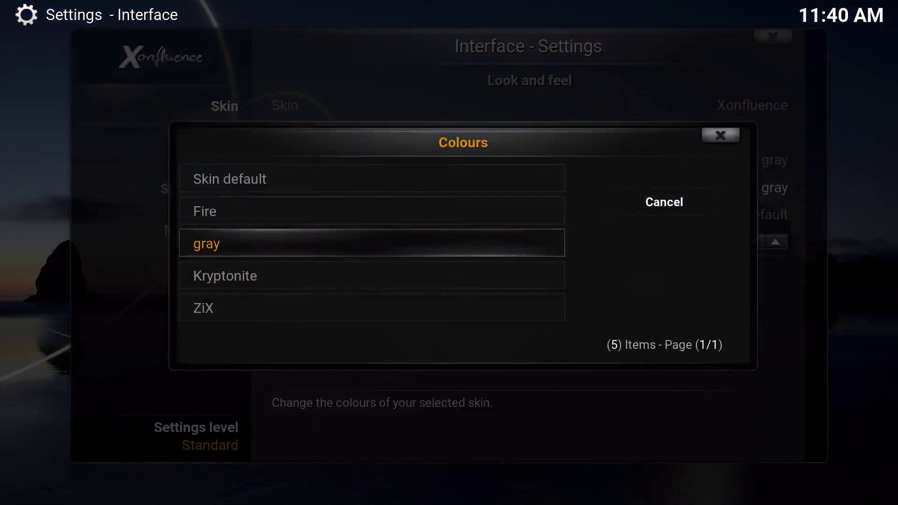
key(Up)
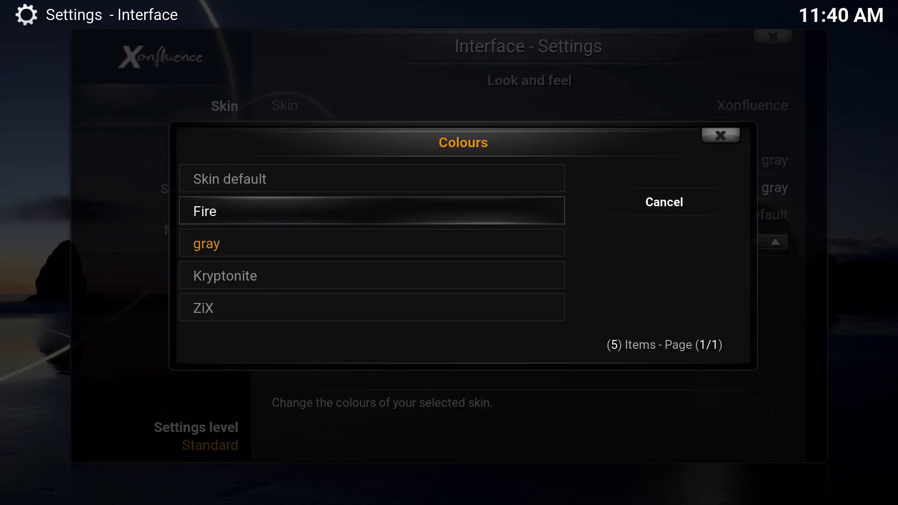
key(Return)
Set the skin fonts to Arial based and back out to main Settings.
key(Down)
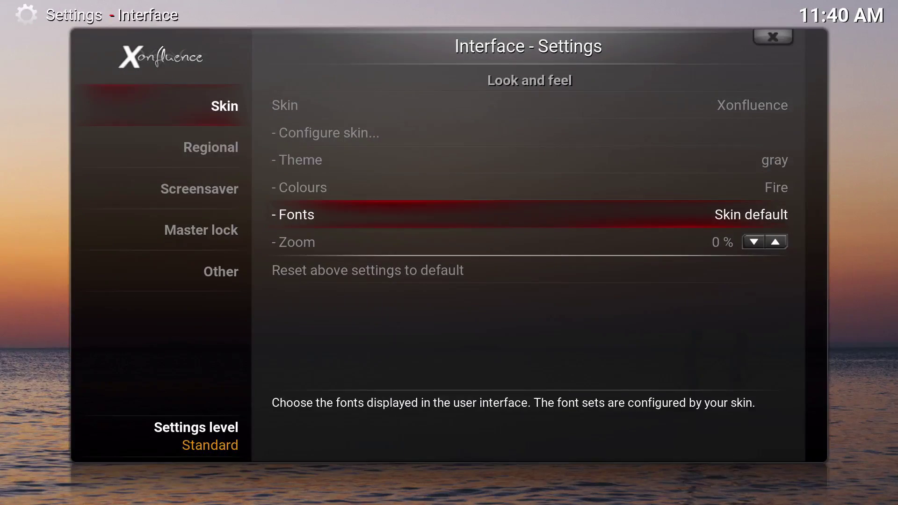
key(Return)
key(Down)
key(Down)
key(Down)
key(Down)
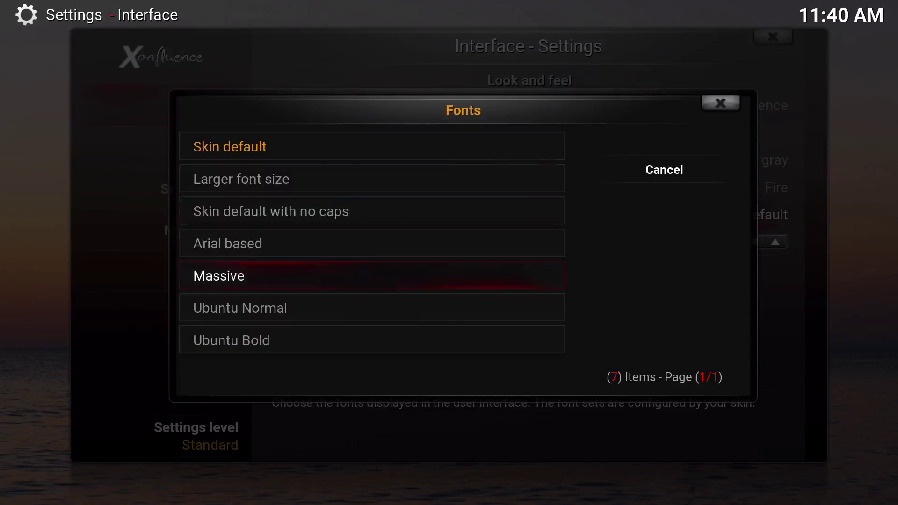
key(Up)
key(Return)
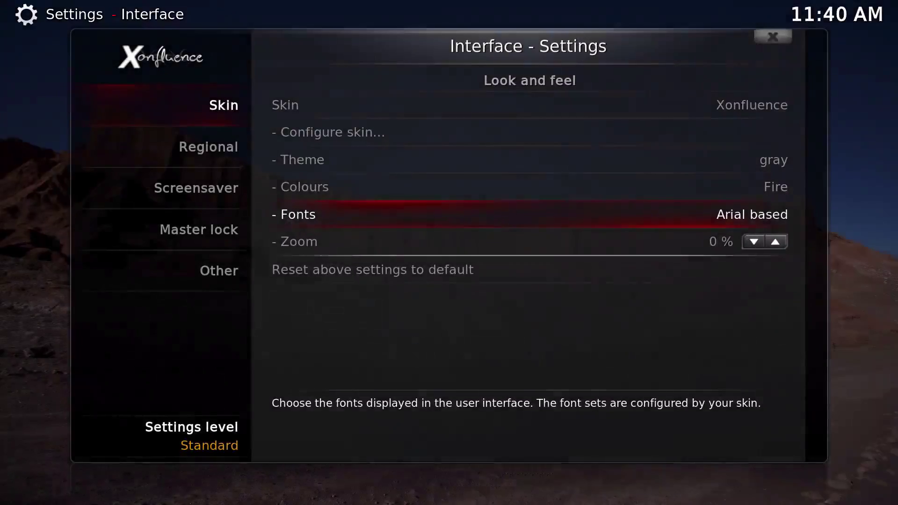
key(Up)
key(Up)
key(Escape)
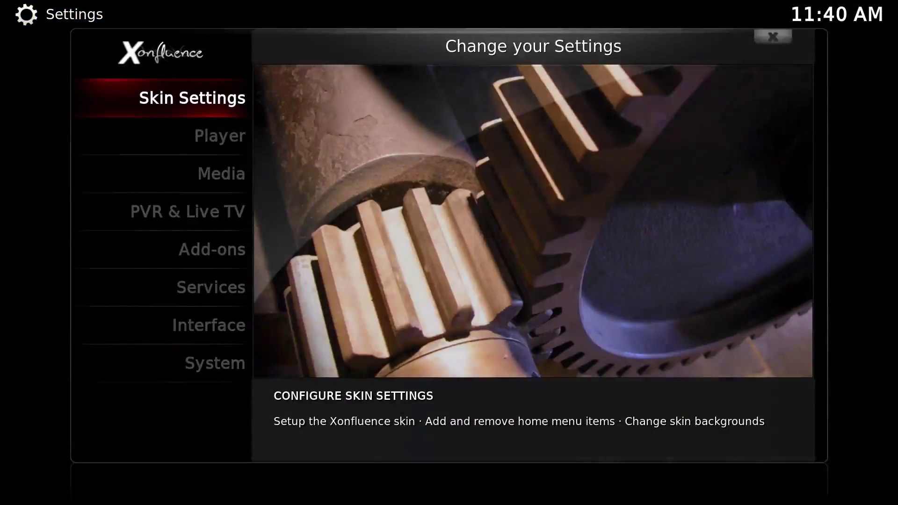
Reopen System > Settings > Interface and set both Theme and Colours to Skin default.
key(Escape)
key(Left)
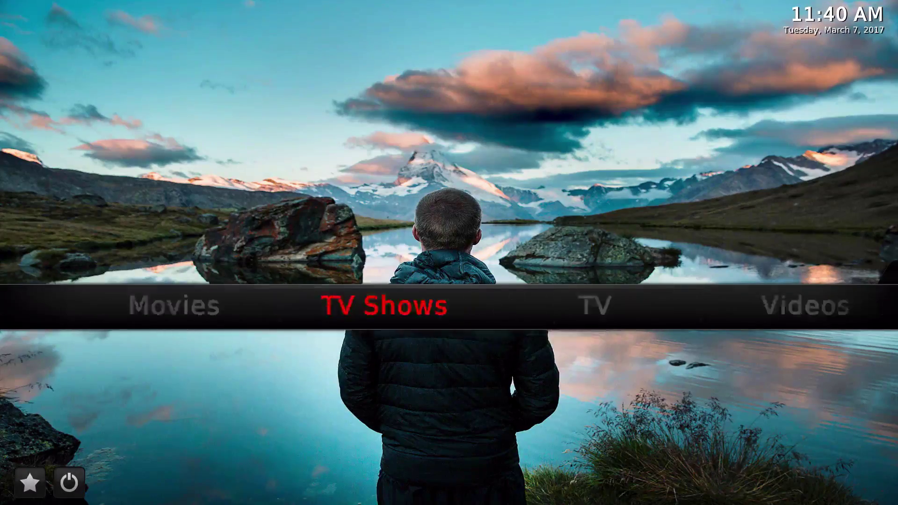
key(Right)
key(Right)
key(Right)
key(Right)
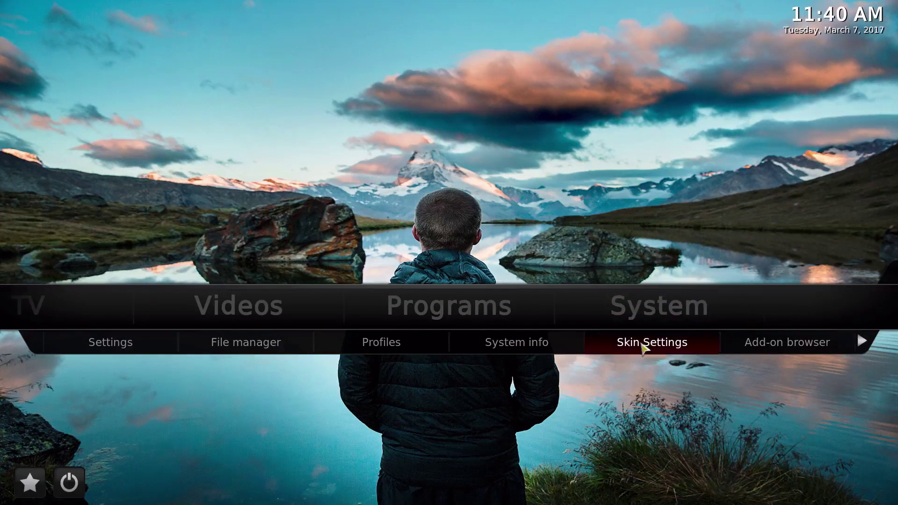
click(111, 349)
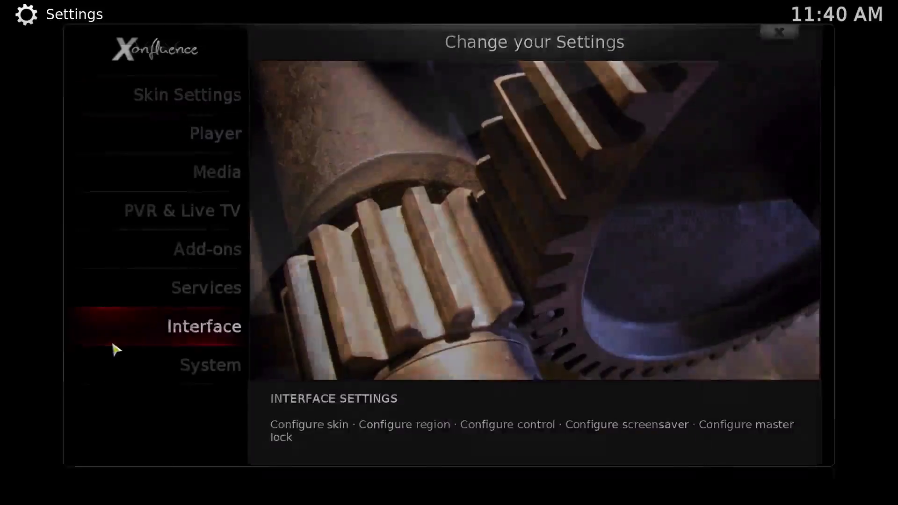
click(189, 341)
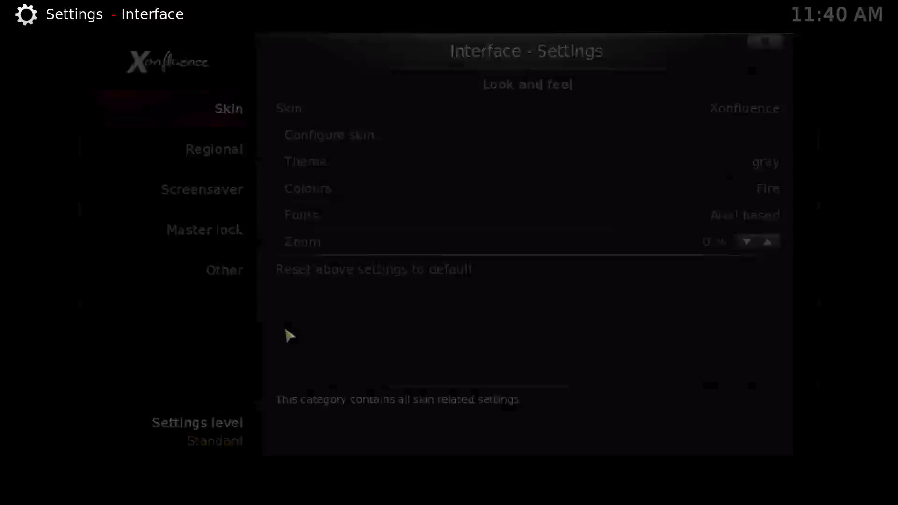
click(642, 164)
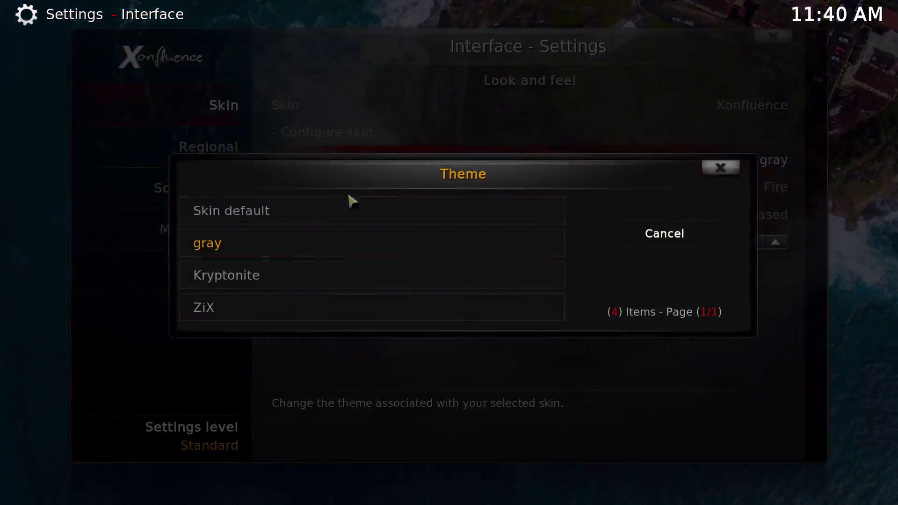
click(352, 203)
click(556, 187)
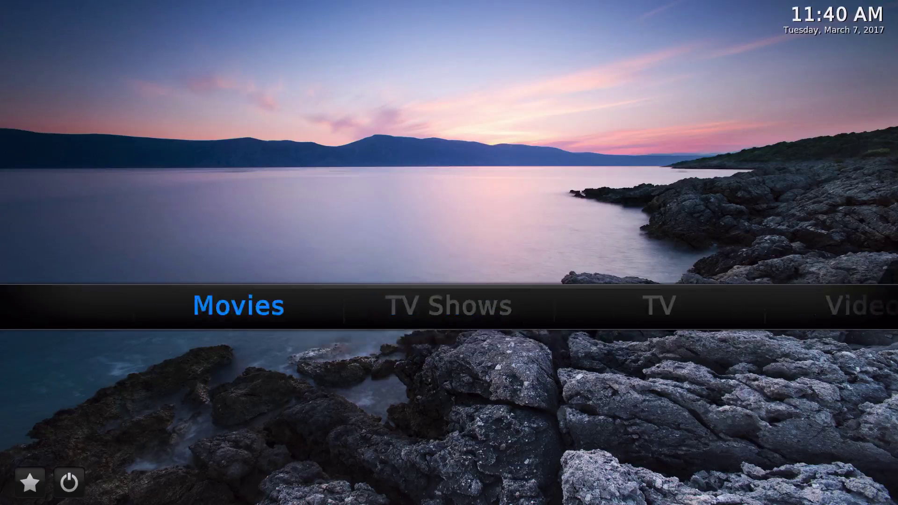
key(Right)
key(Right)
key(Right)
key(Right)
key(Right)
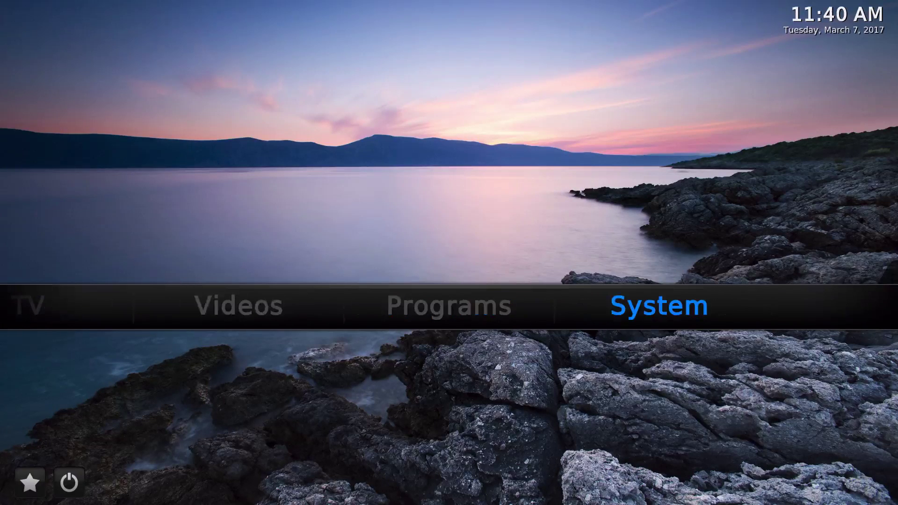
Arrow along the home menu to System and through its submenu entries to Skin Settings.
key(Left)
key(Left)
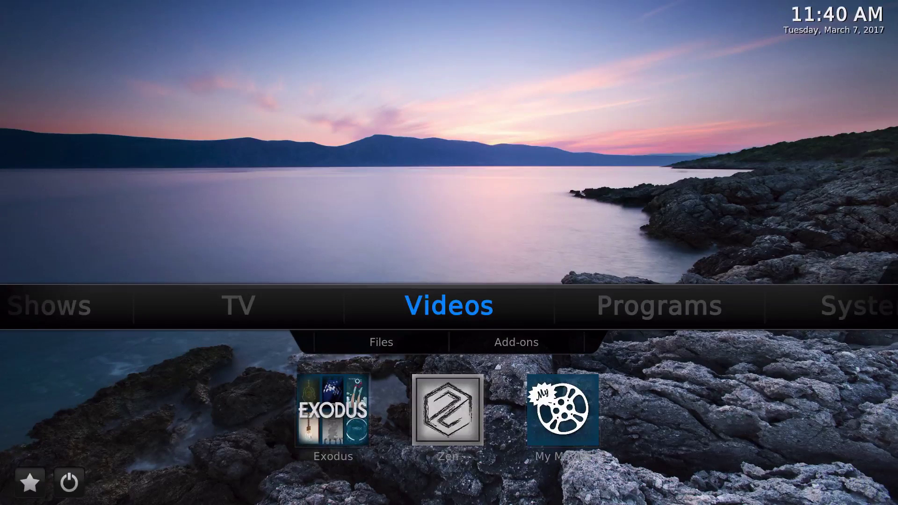
key(Right)
key(Right)
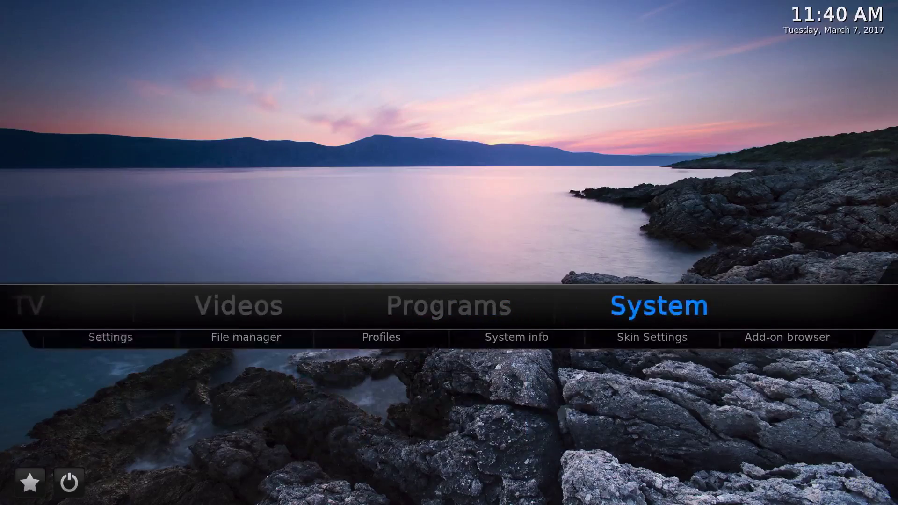
key(Down)
key(Right)
key(Right)
key(Right)
key(Up)
key(Left)
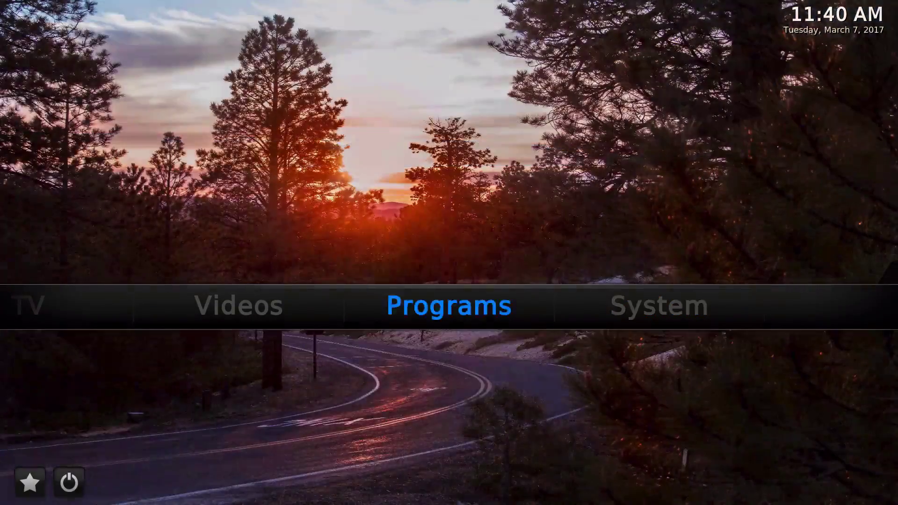
key(Left)
key(Left)
key(Right)
key(Down)
key(Down)
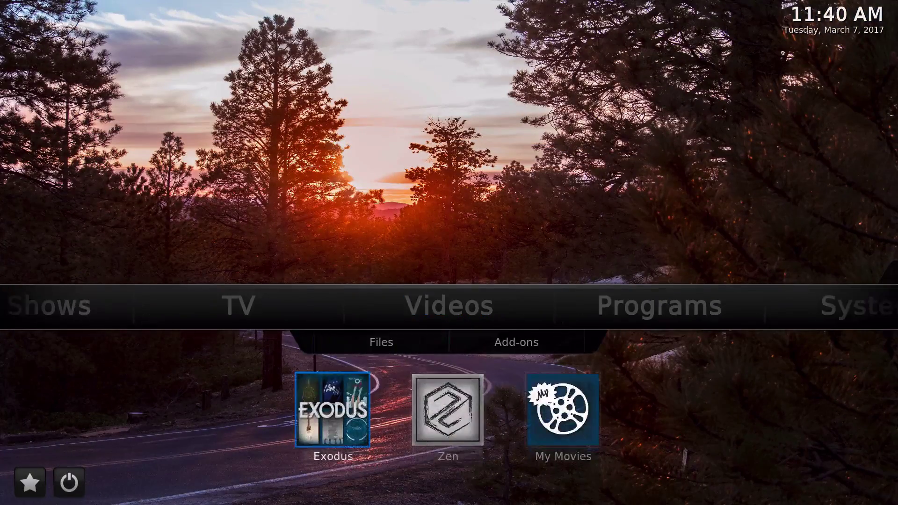
mouse_move(452, 442)
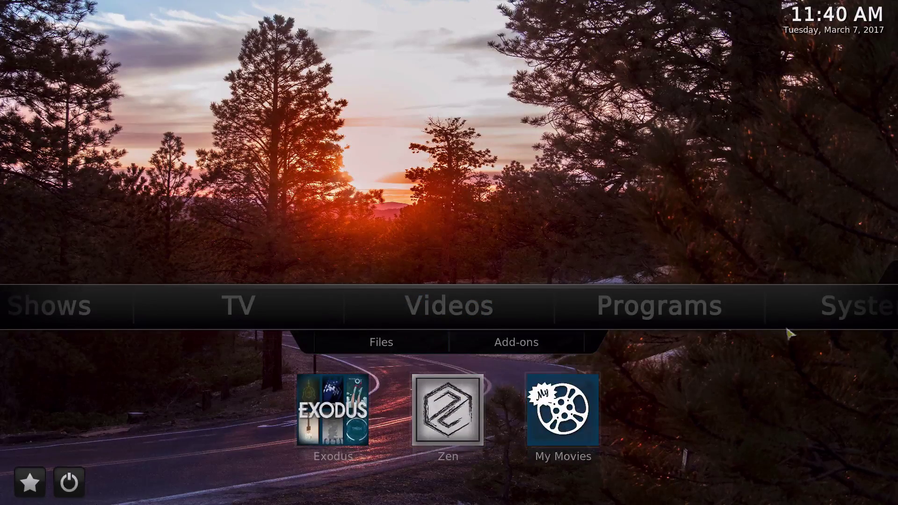
Open Skin settings and cycle the home floor option through 50% transparency and Enabled.
mouse_move(769, 323)
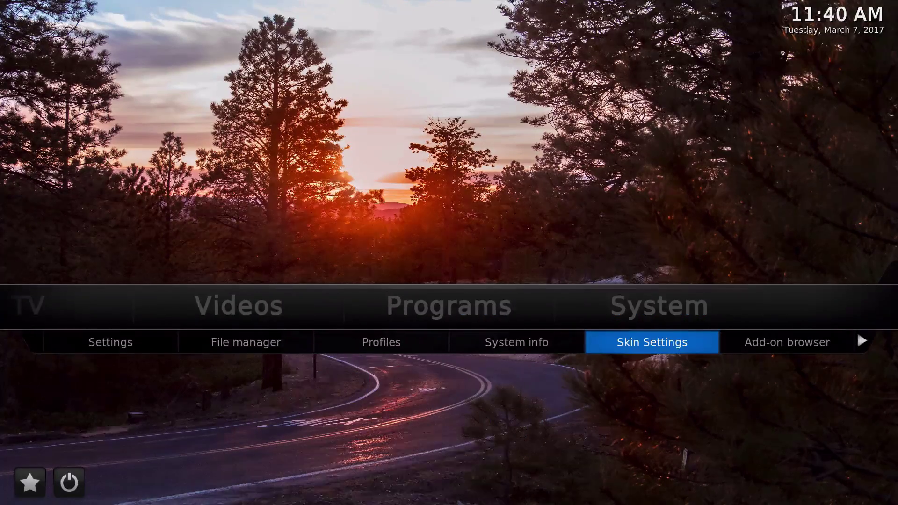
key(Return)
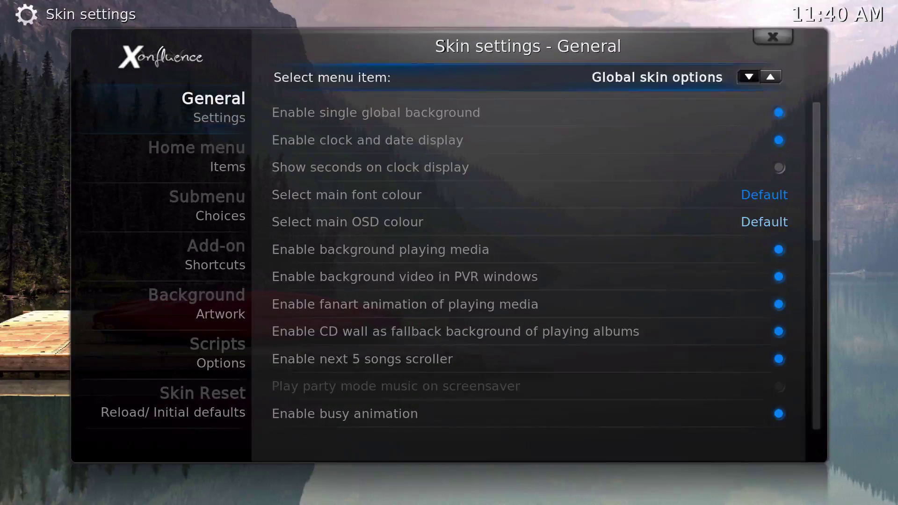
key(Down)
key(Down)
key(Down)
key(Down)
key(Down)
key(Down)
key(Down)
key(Down)
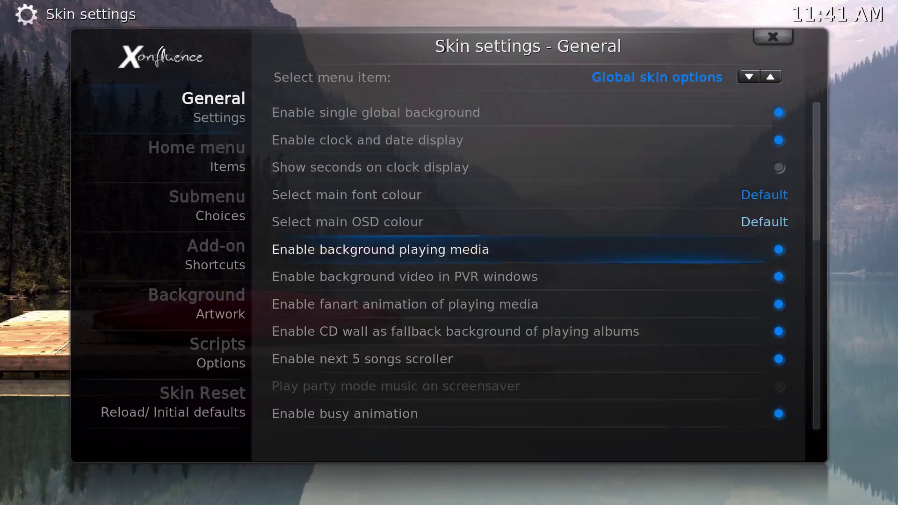
key(Down)
key(Down)
key(Down)
key(Down)
key(Down)
key(Down)
key(Down)
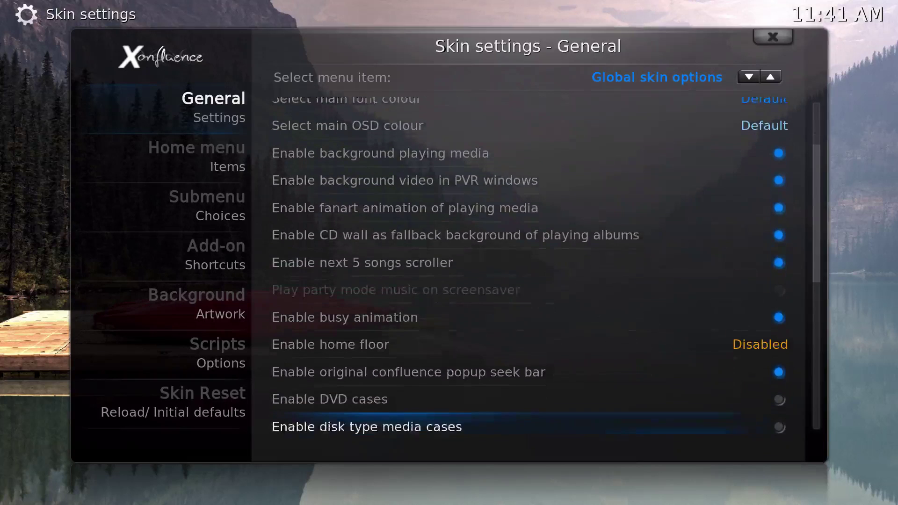
key(Up)
key(Up)
key(Up)
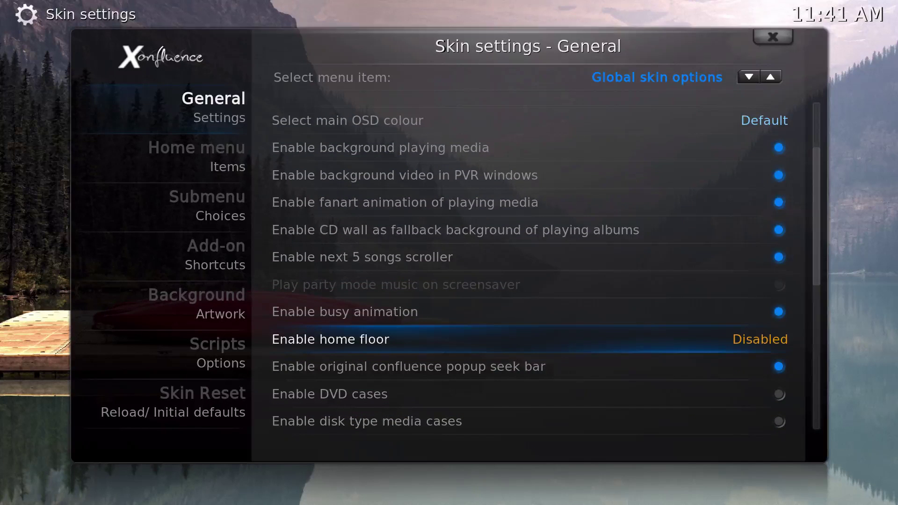
key(Return)
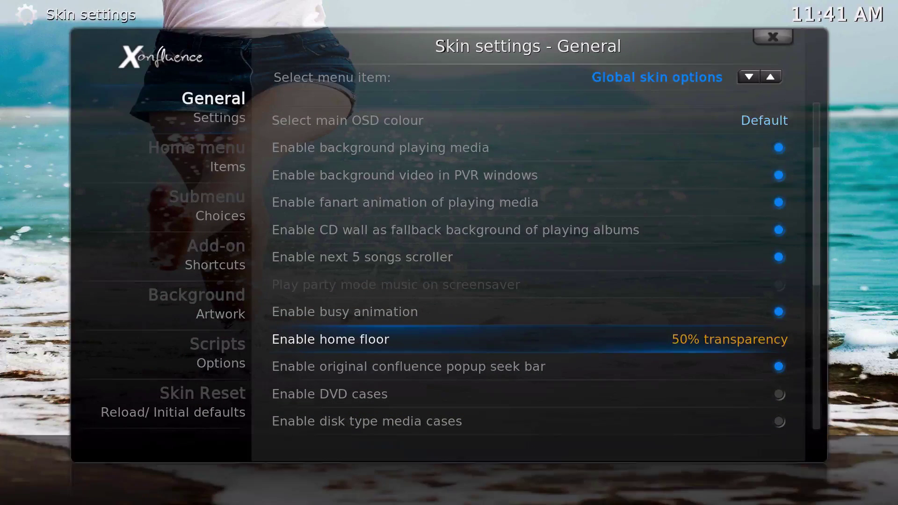
key(Return)
key(Return)
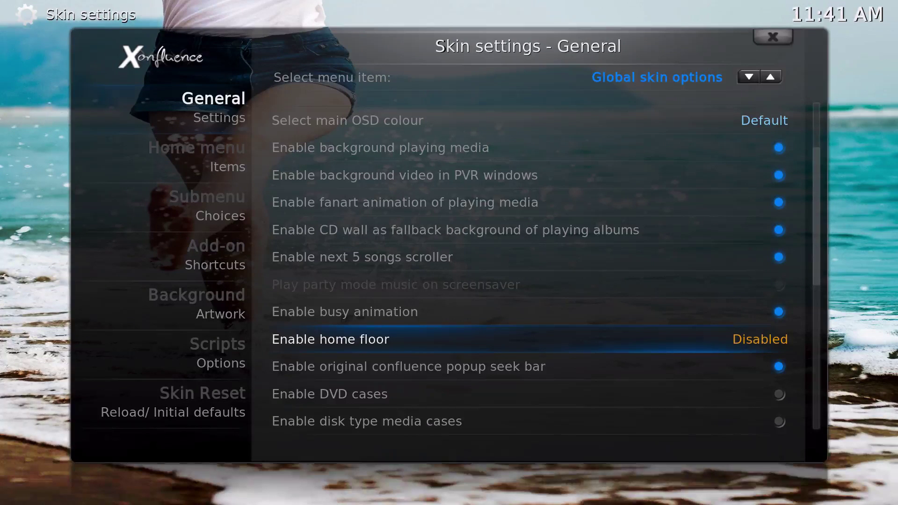
key(Return)
Preview the home screen, then reopen Skin settings on the General options.
key(Escape)
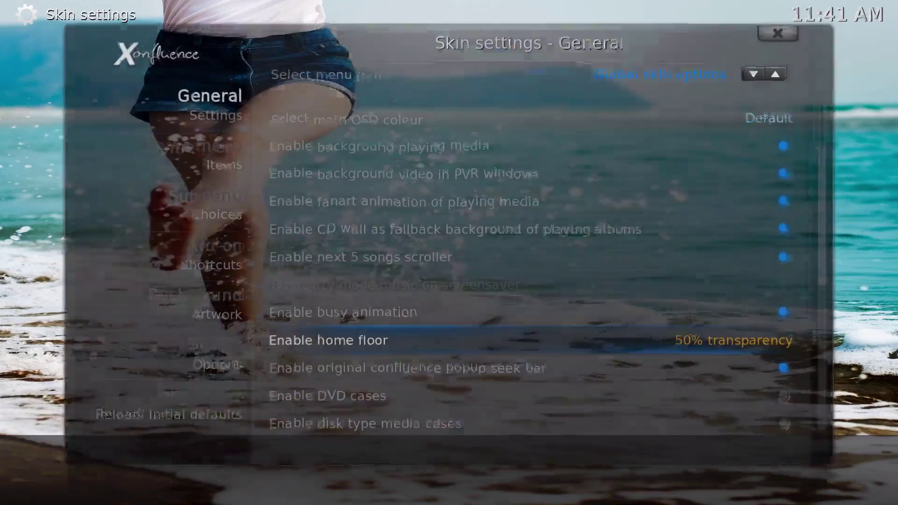
key(Down)
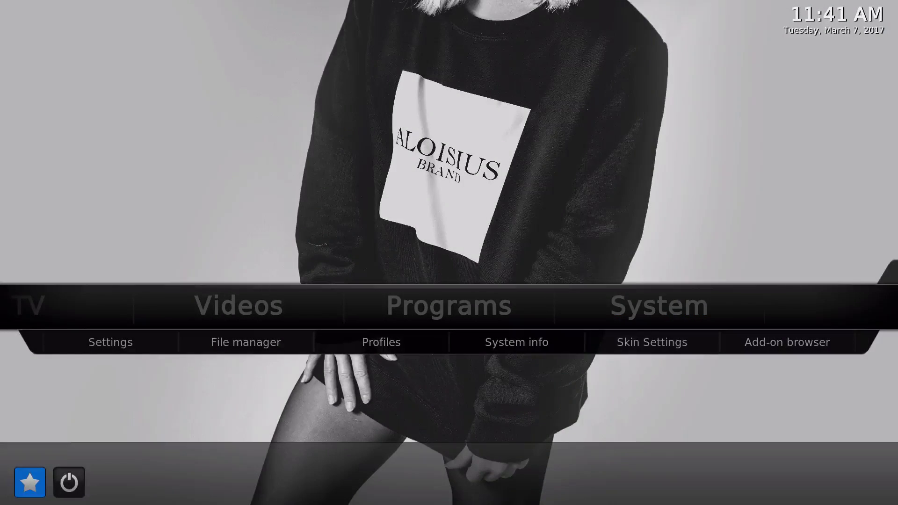
key(Up)
key(Return)
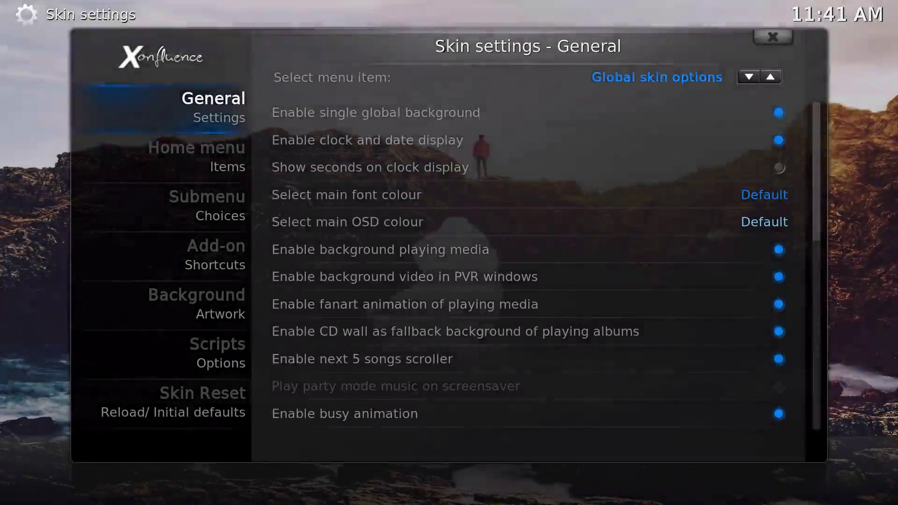
key(Down)
key(Down)
key(Up)
key(Up)
key(Right)
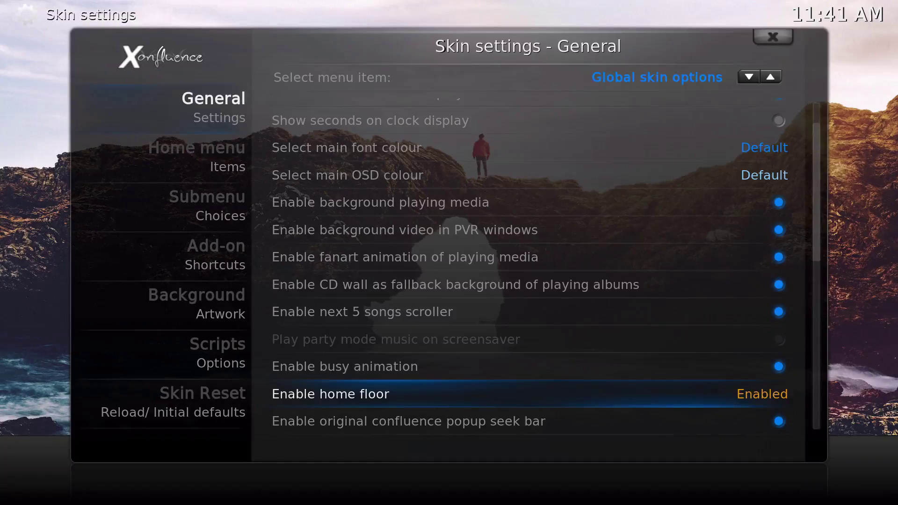
key(Escape)
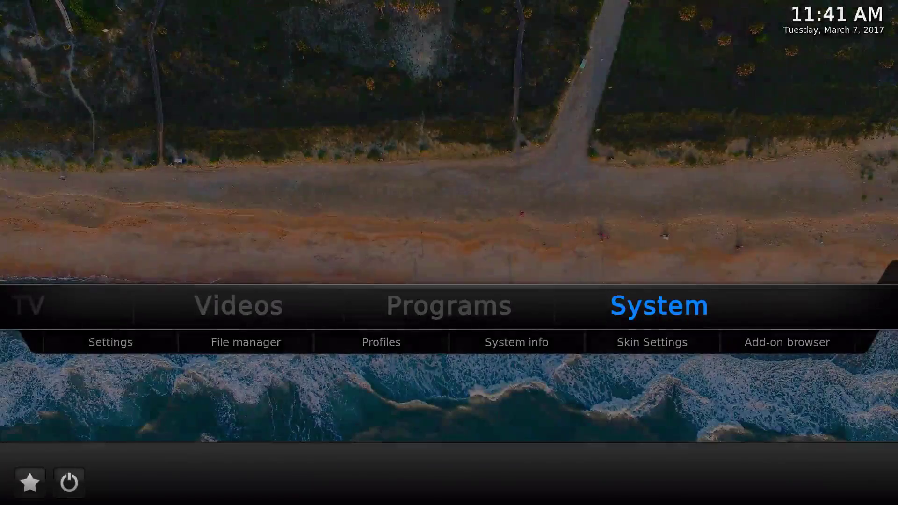
key(Return)
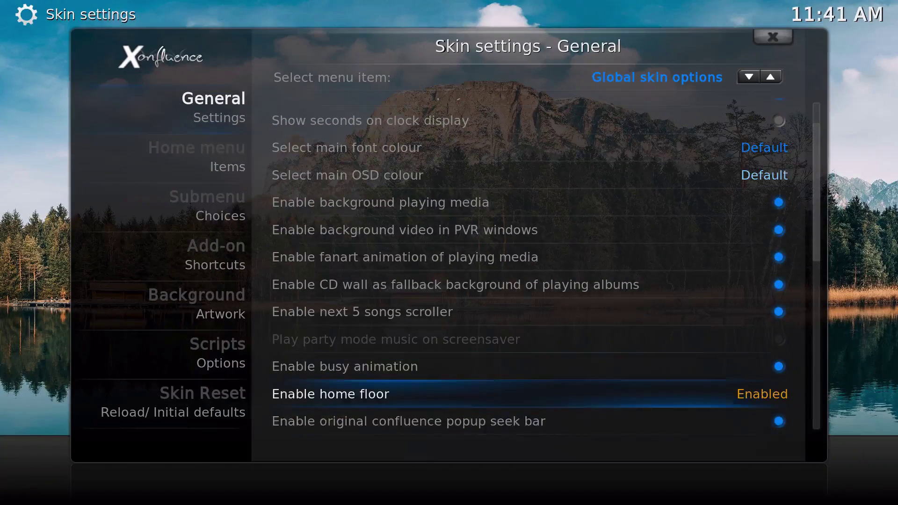
Disable 'Enable home floor' and browse the general skin options list.
key(Down)
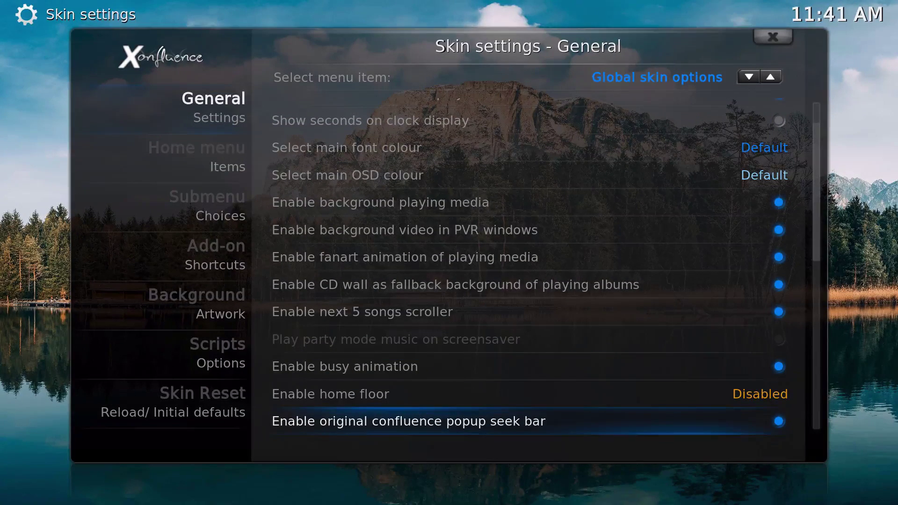
key(Down)
key(Down)
key(Down)
key(Down)
key(Down)
key(Down)
key(Down)
key(Down)
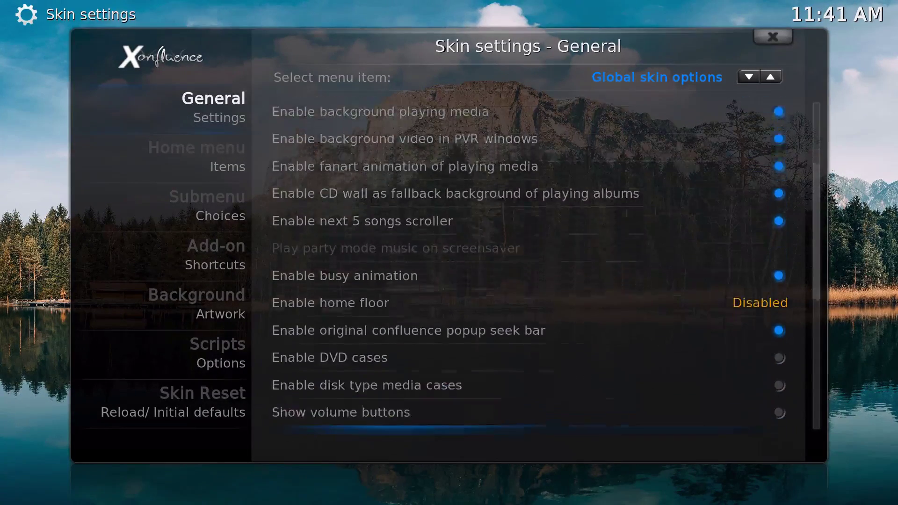
key(Down)
key(Down)
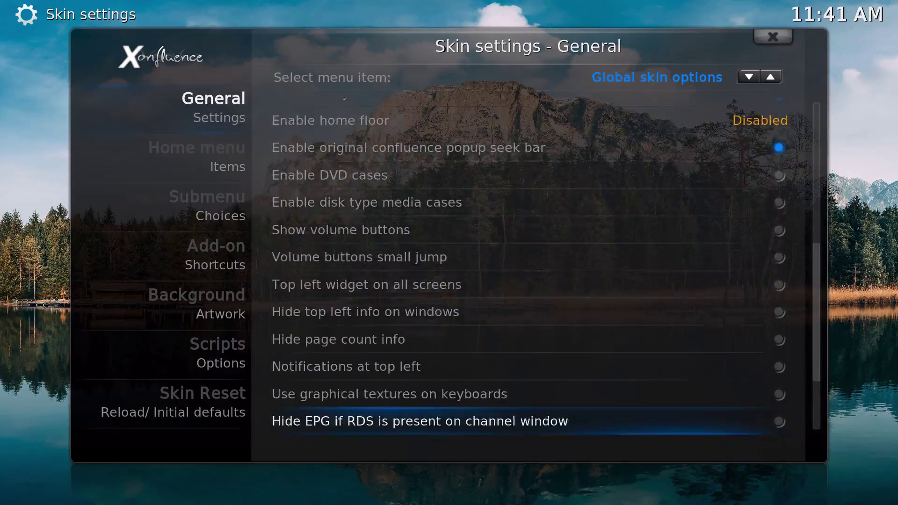
key(Up)
key(Down)
key(Down)
key(Down)
key(Down)
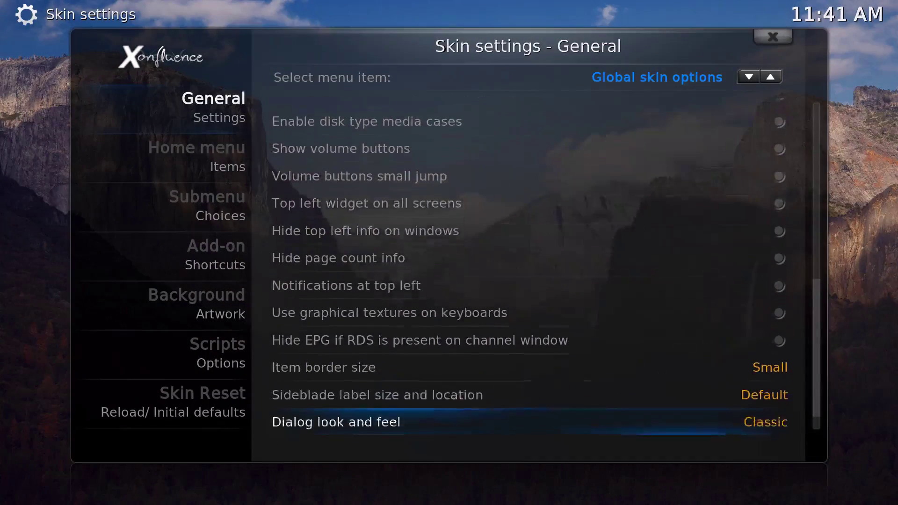
key(Down)
key(Up)
key(Up)
key(Down)
key(Down)
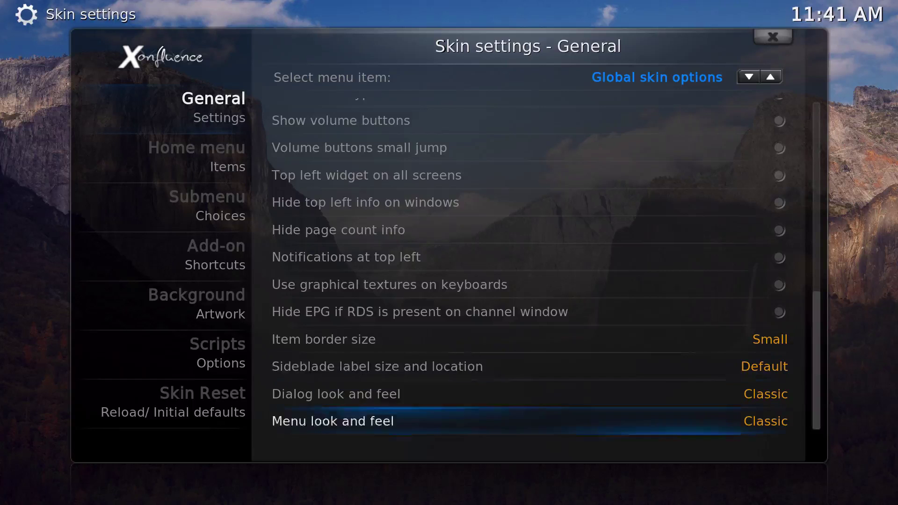
key(Up)
key(Up)
key(Down)
key(Up)
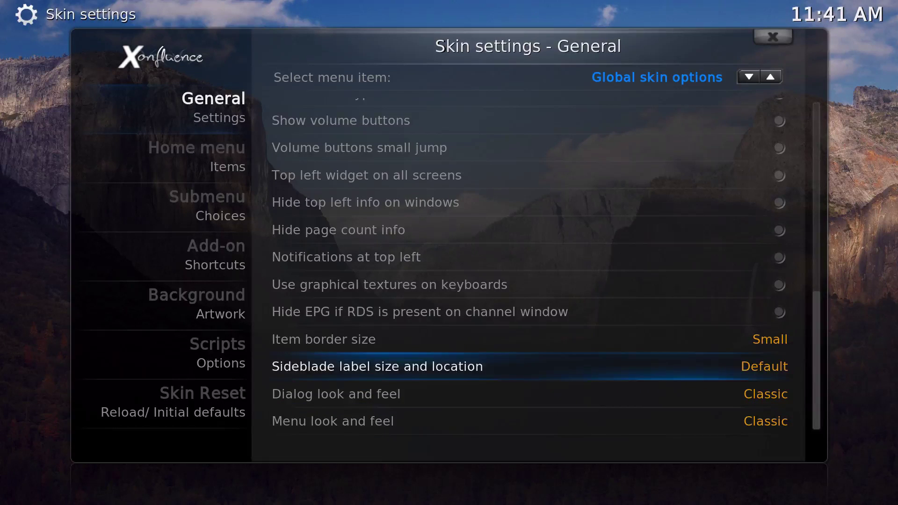
key(Down)
key(Up)
key(Up)
key(Up)
key(Up)
key(Up)
key(Up)
key(Up)
key(Up)
key(Up)
key(Up)
key(Page_Up)
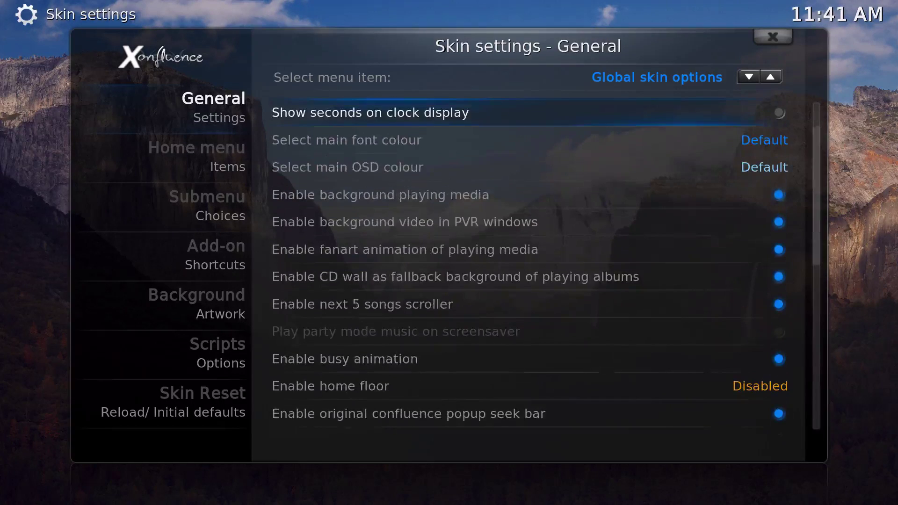
key(Up)
key(Up)
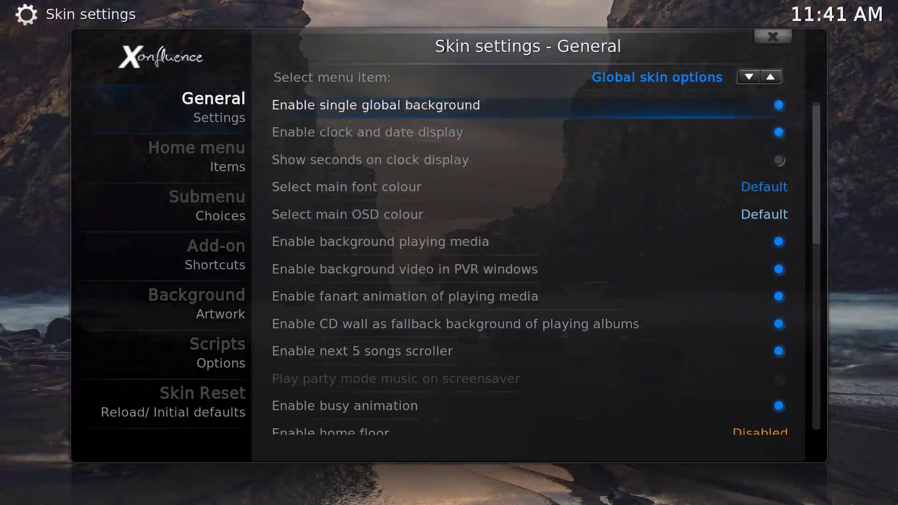
Pass the font and OSD colour options, then switch Select menu item to Home screen options.
key(Down)
key(Down)
key(Down)
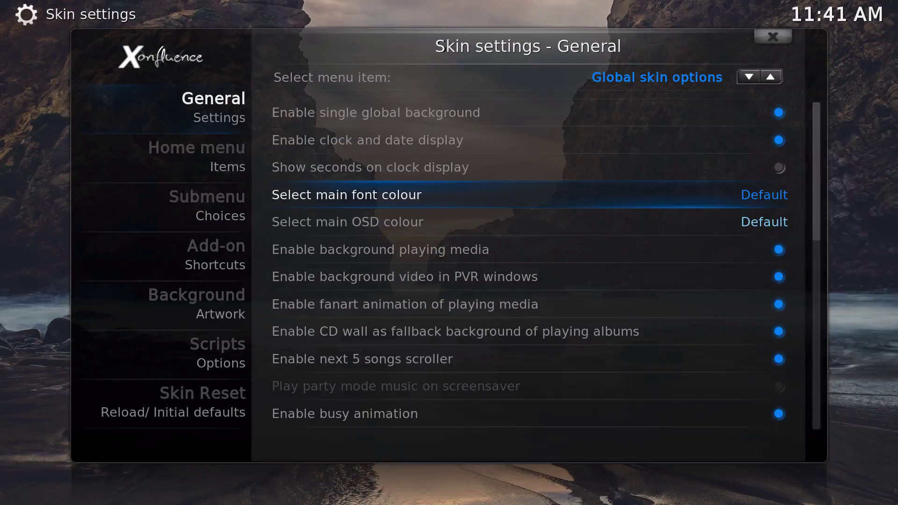
key(Down)
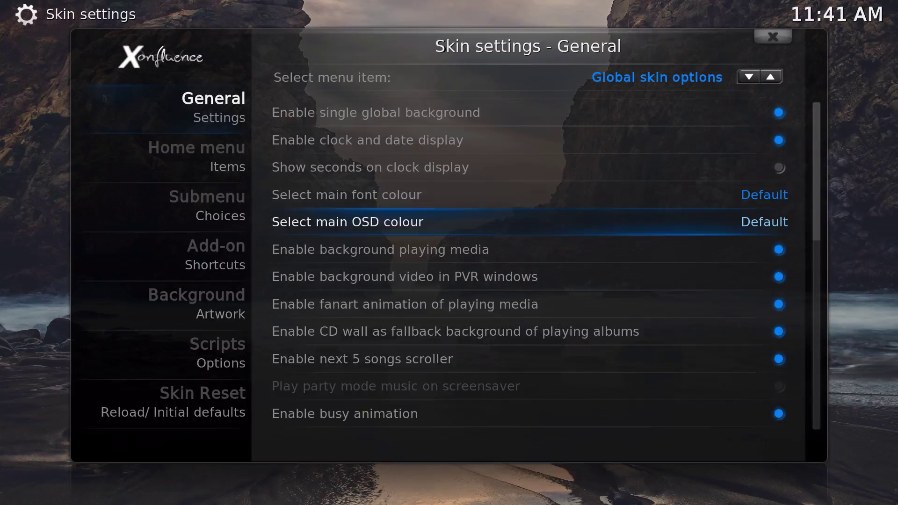
key(Up)
key(Up)
key(Up)
key(Up)
key(Up)
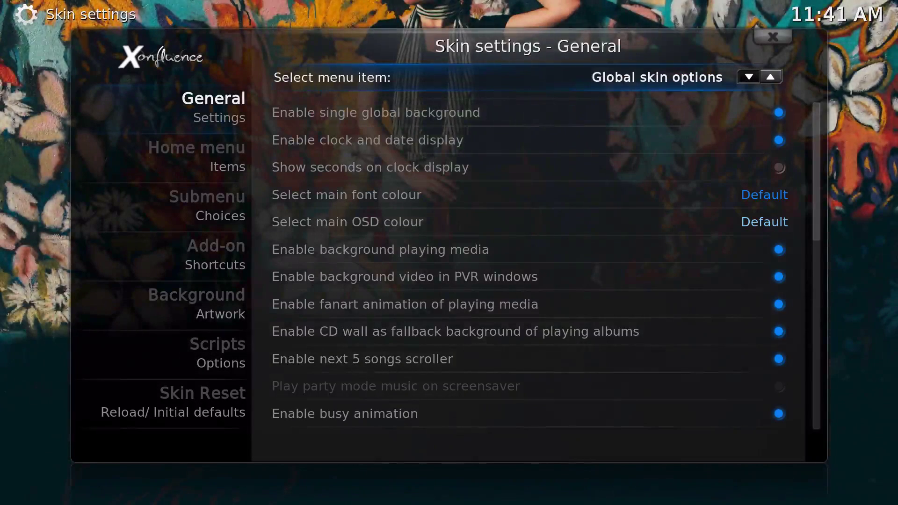
key(Right)
Turn on 'Enable low main menu bar' and exit Skin settings to the home screen.
key(Down)
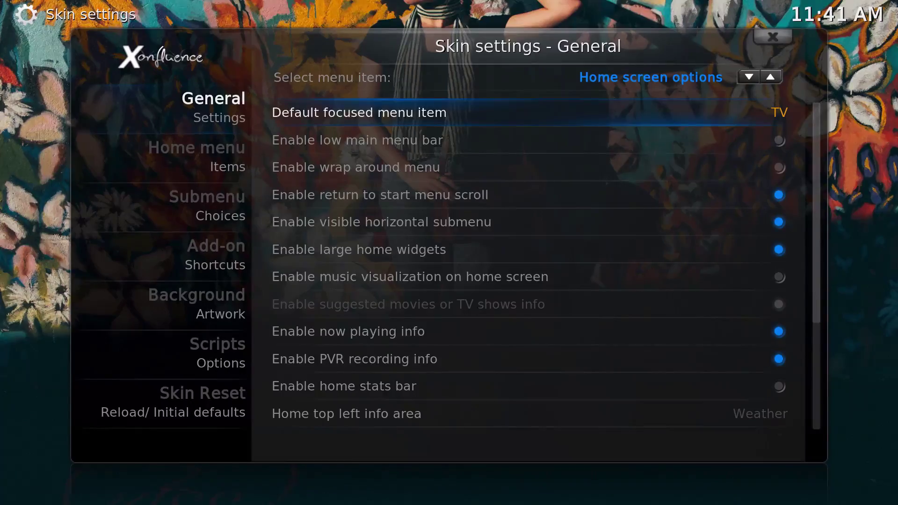
key(Down)
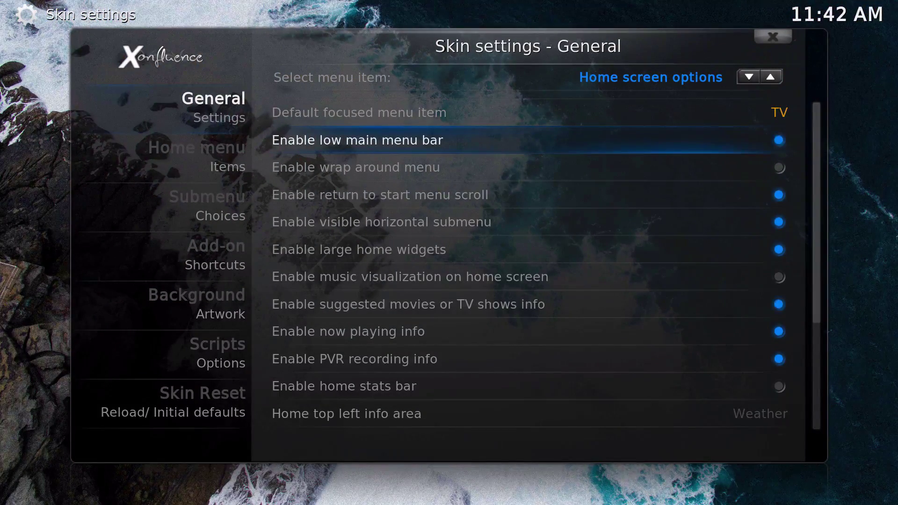
key(Escape)
key(Left)
key(Left)
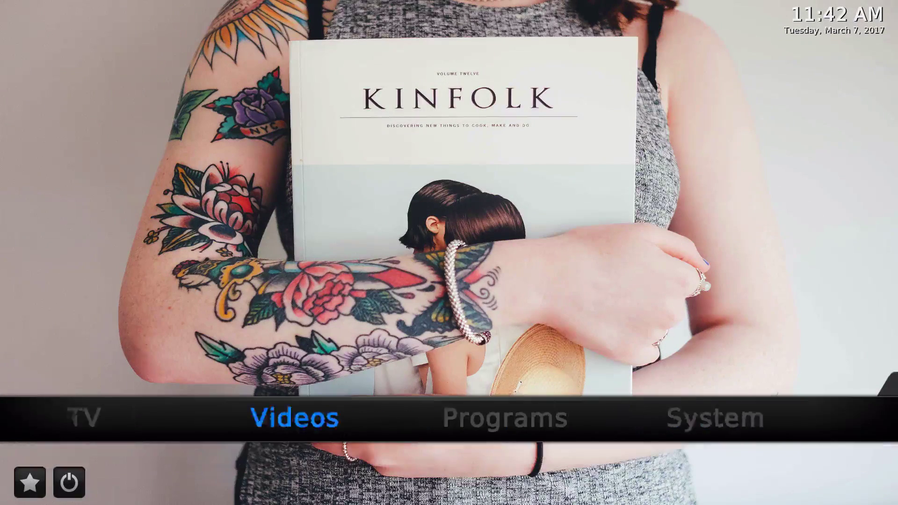
key(Left)
key(Left)
key(Left)
key(Right)
key(Right)
key(Right)
key(Right)
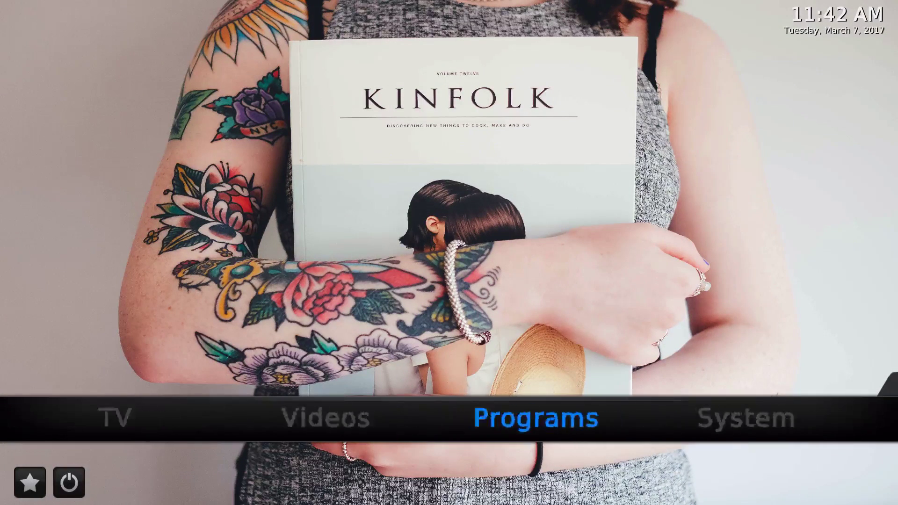
key(Right)
key(Down)
key(Up)
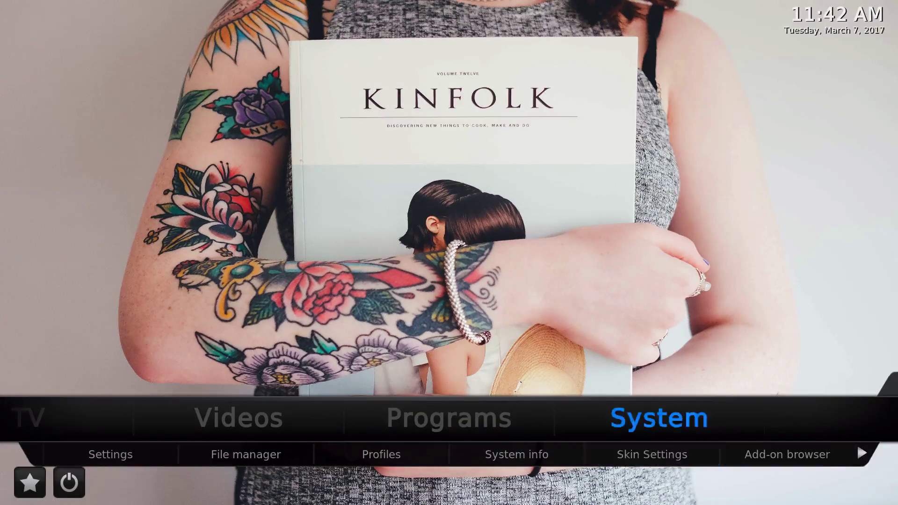
key(Left)
key(Left)
key(Left)
key(Right)
key(Left)
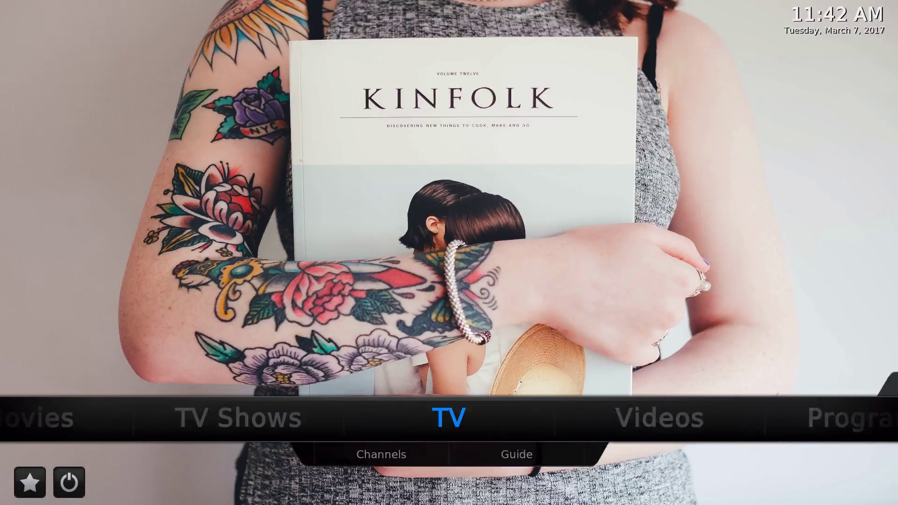
key(Left)
Try the wrap-around home menu, cycling through the sections to System.
key(Right)
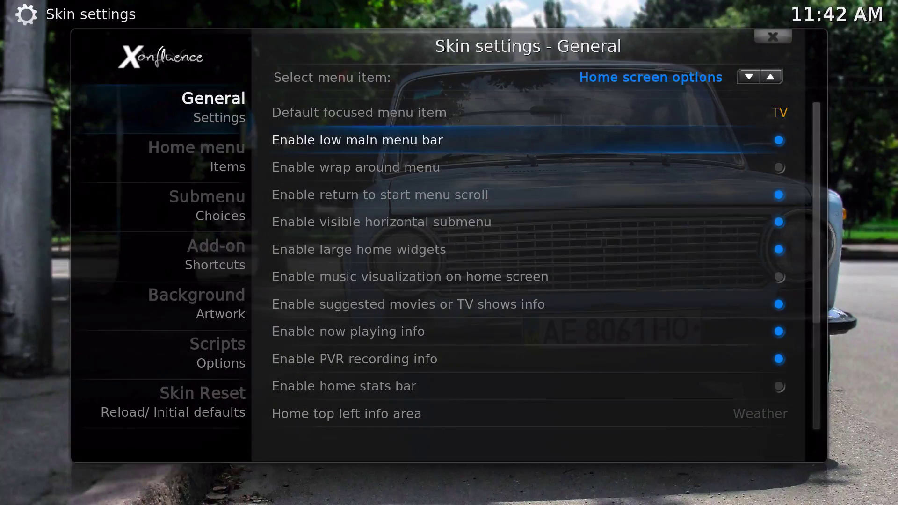
key(Down)
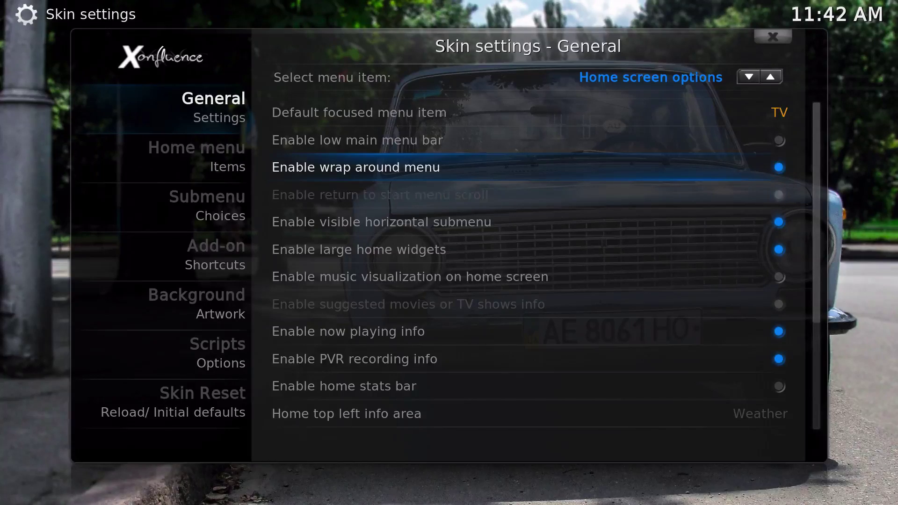
key(Escape)
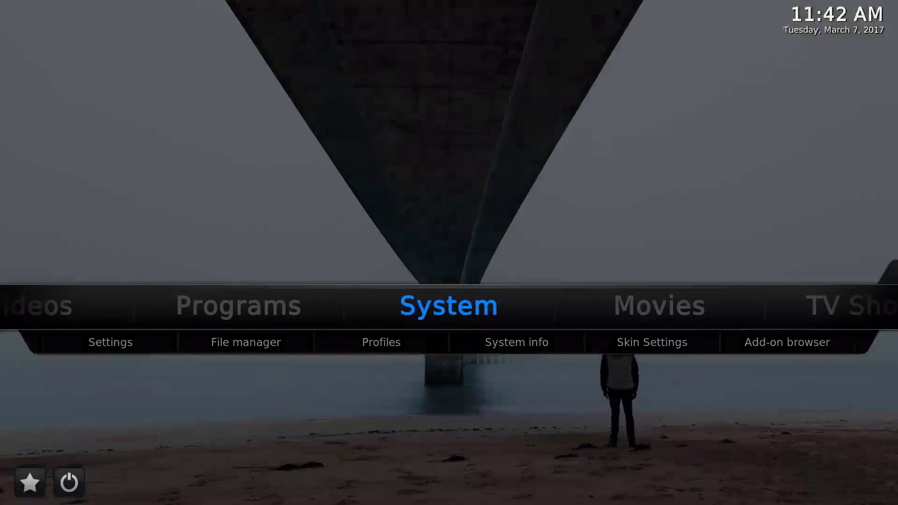
key(Right)
key(Right)
key(Right)
key(Right)
key(Right)
key(Right)
key(Right)
key(Right)
key(Right)
key(Right)
key(Right)
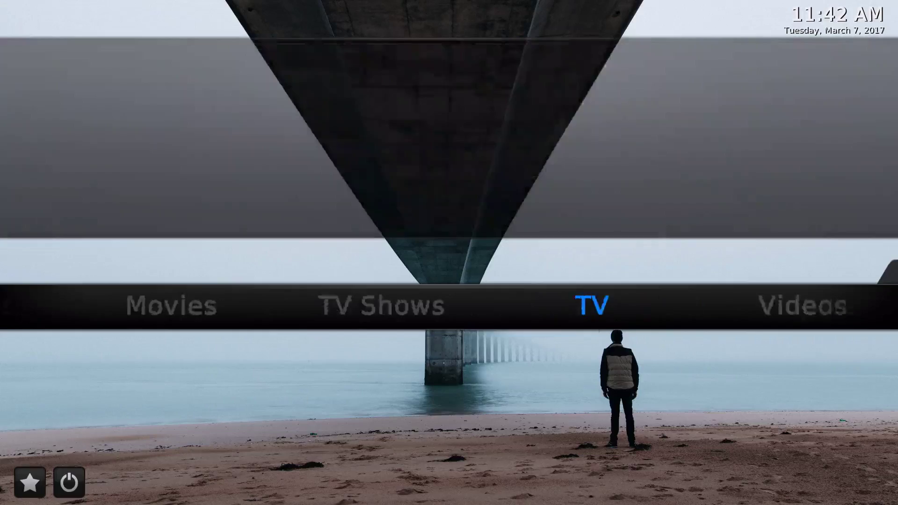
key(Right)
key(Down)
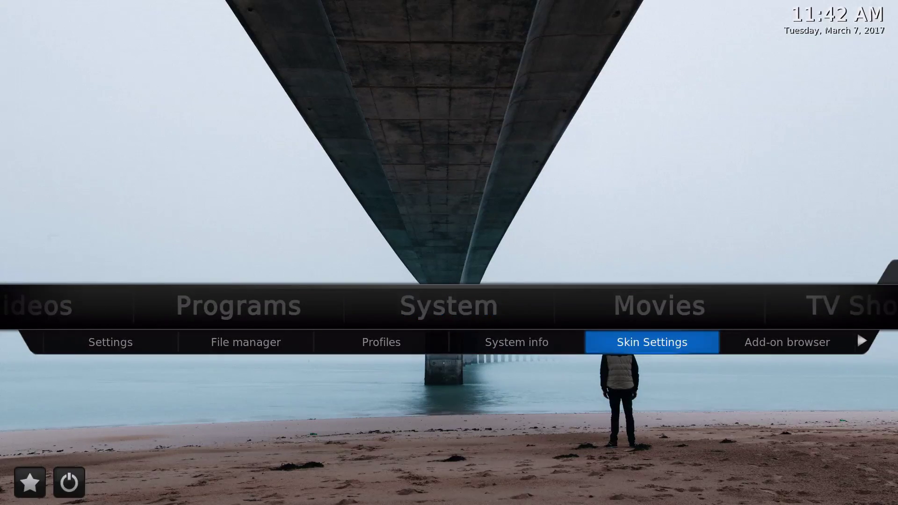
Reopen Skin settings and step Background transparency back to Skin default.
key(Return)
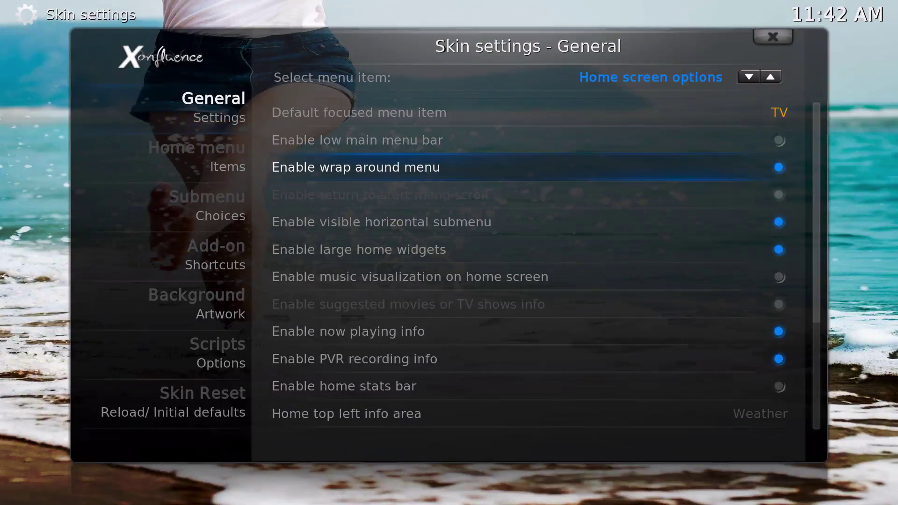
key(Down)
key(Down)
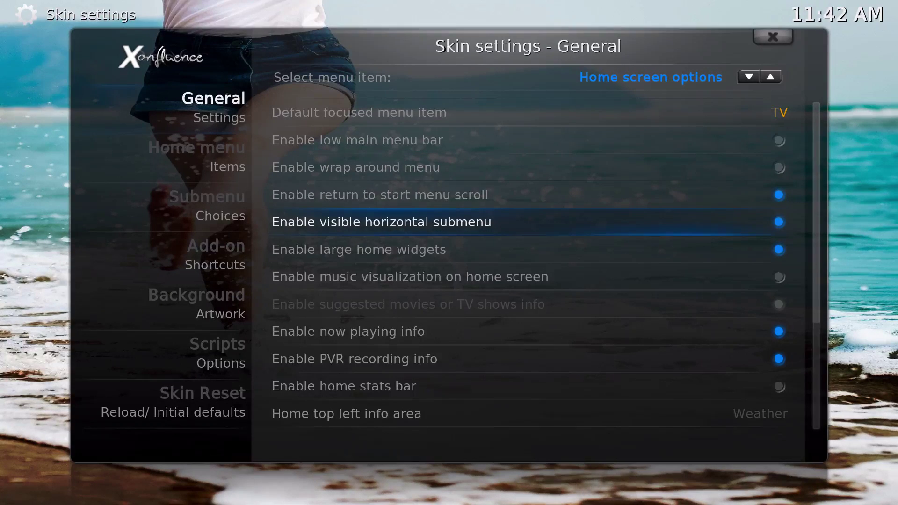
key(Down)
key(Down)
key(Down)
key(Down)
key(Down)
key(Down)
key(Down)
key(Down)
key(Down)
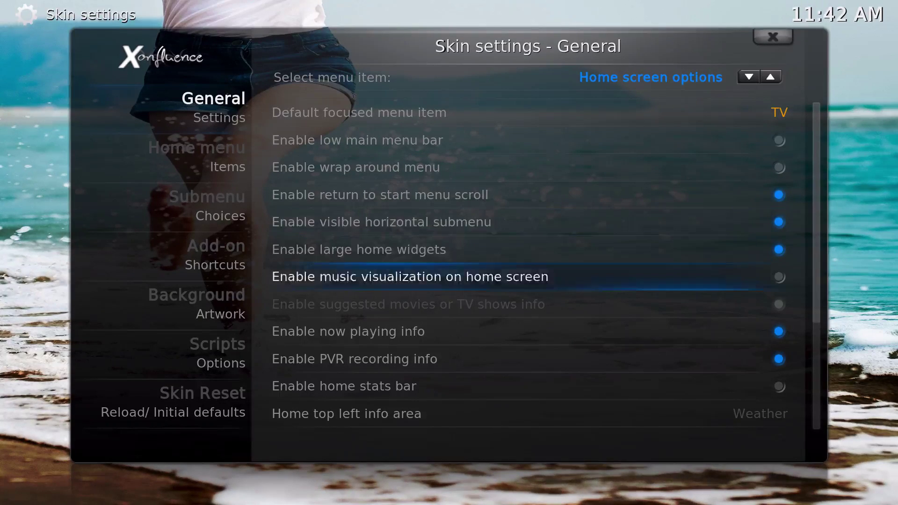
key(Down)
key(Down)
key(Down)
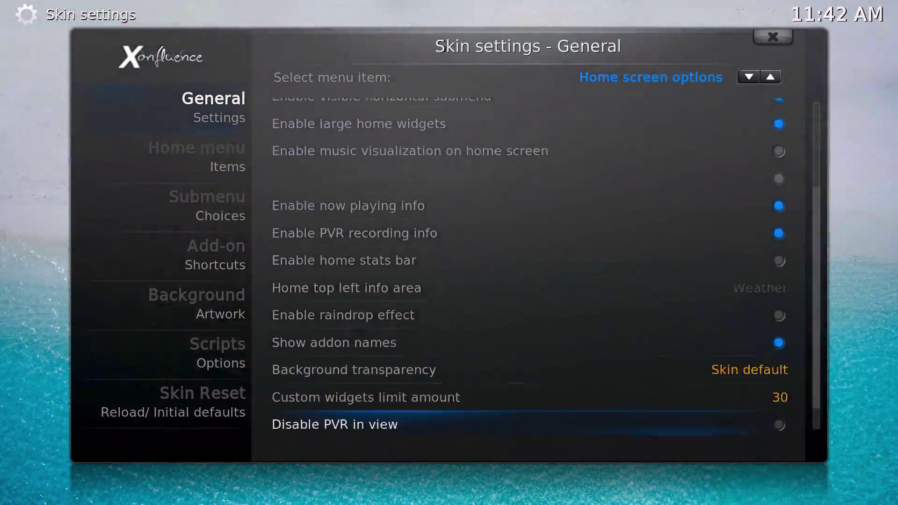
key(Up)
key(Up)
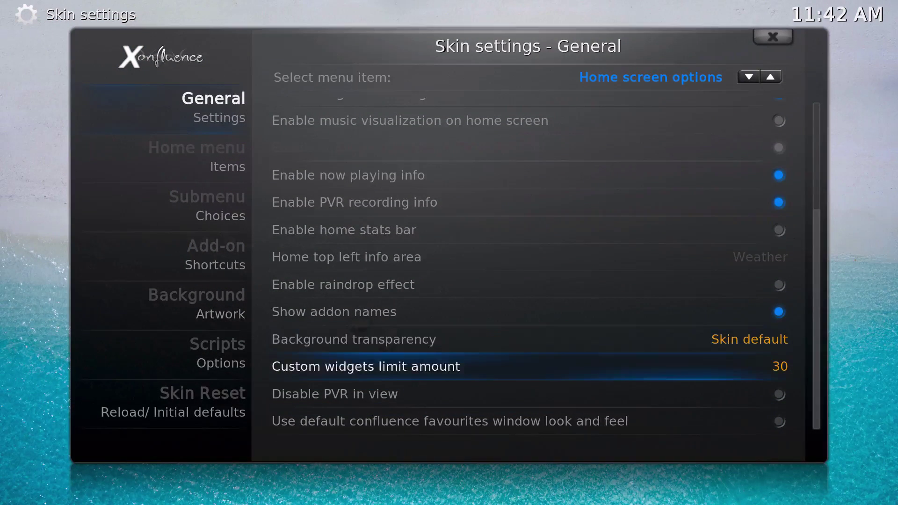
key(Up)
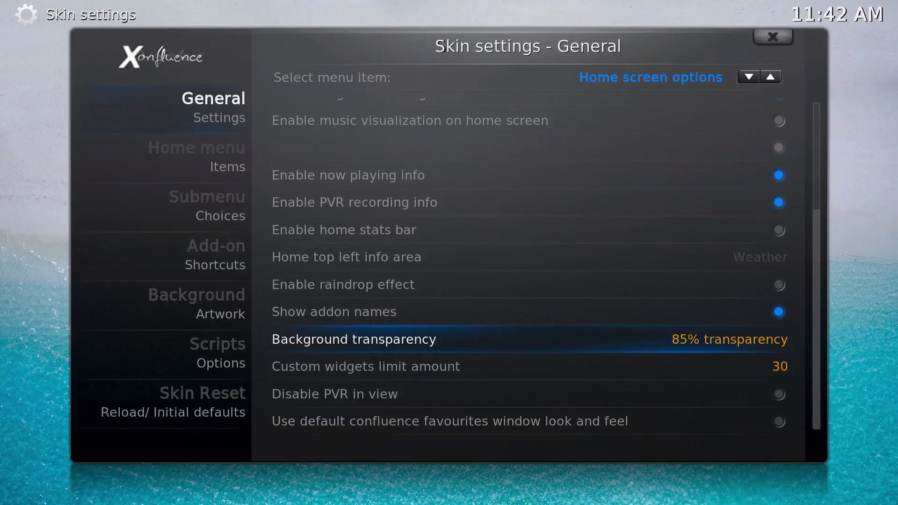
key(Return)
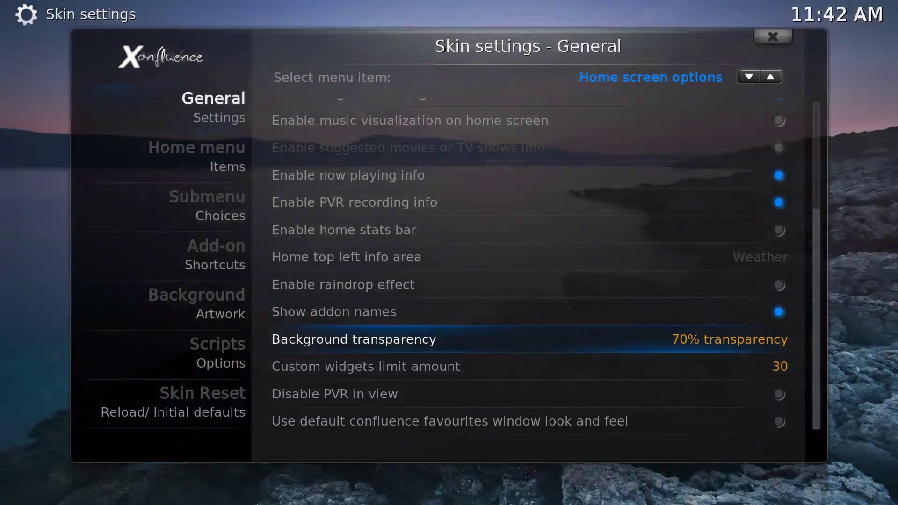
key(Return)
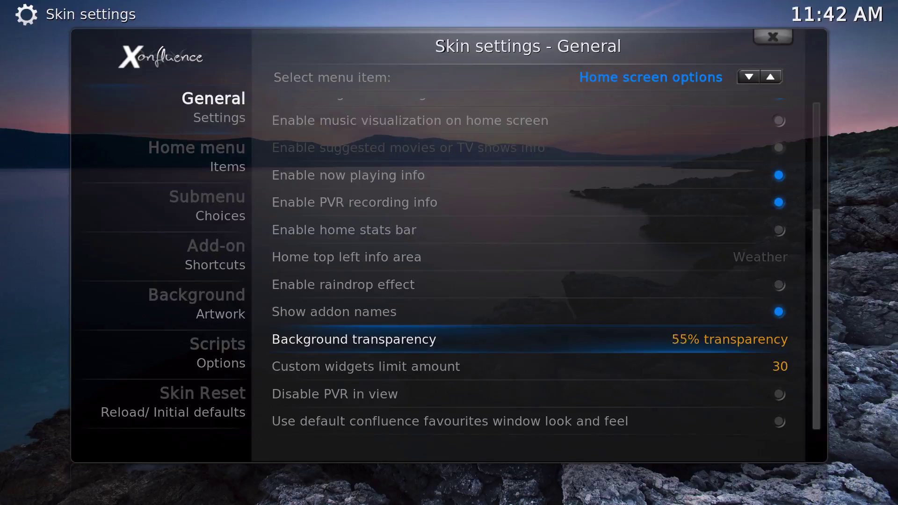
key(Up)
key(Up)
key(Up)
key(Up)
key(Up)
key(Up)
key(Up)
key(Up)
key(Up)
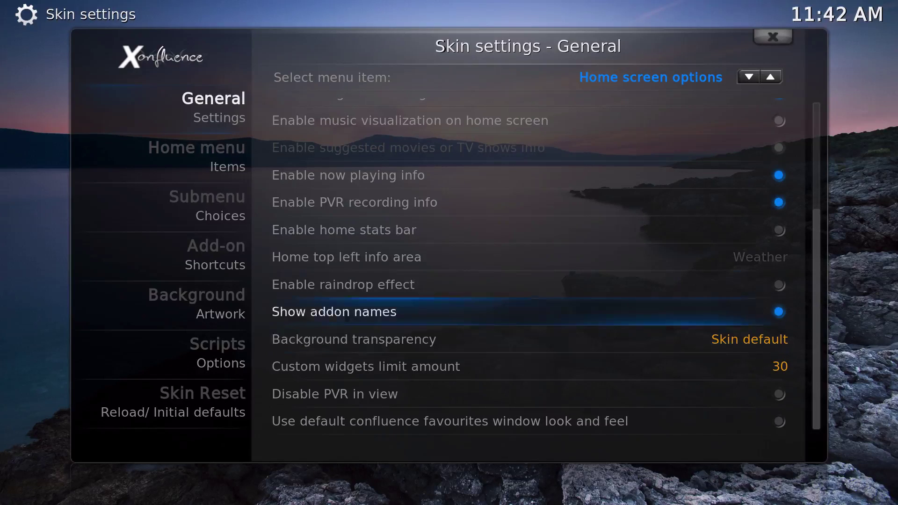
key(Up)
key(Up)
key(Up)
key(Up)
key(Up)
key(Up)
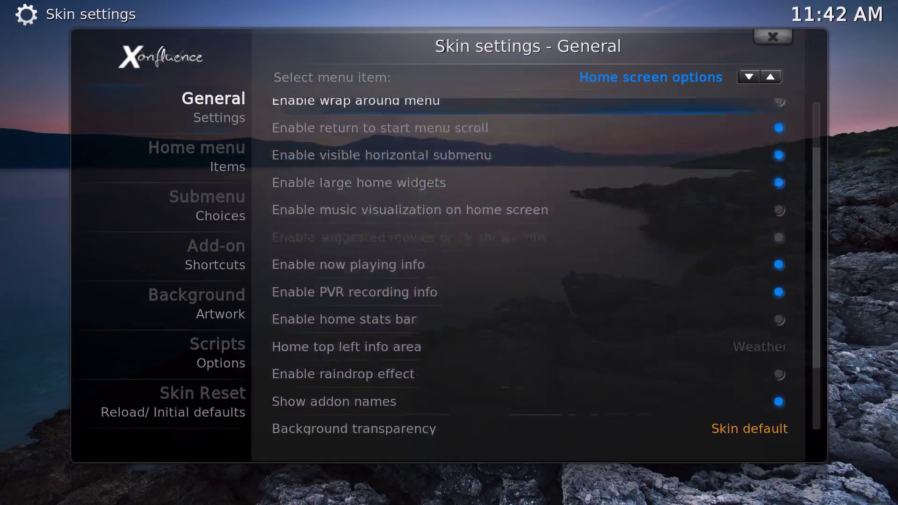
Browse the Media View settings, switching kiosk mode on and then off again.
key(Right)
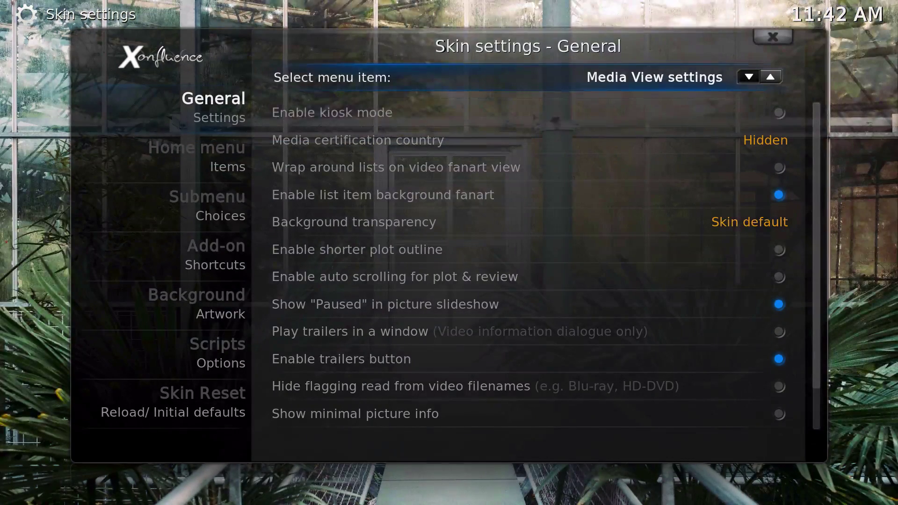
key(Down)
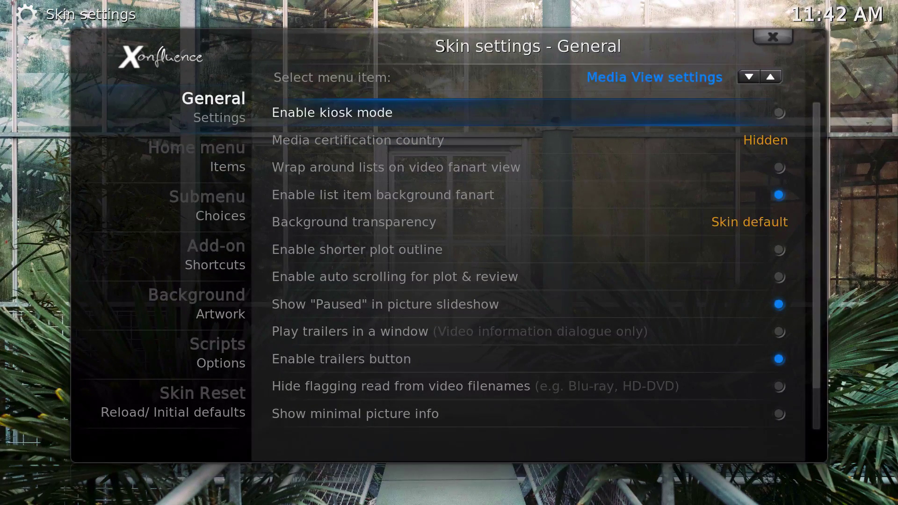
key(Down)
key(Down)
key(Down)
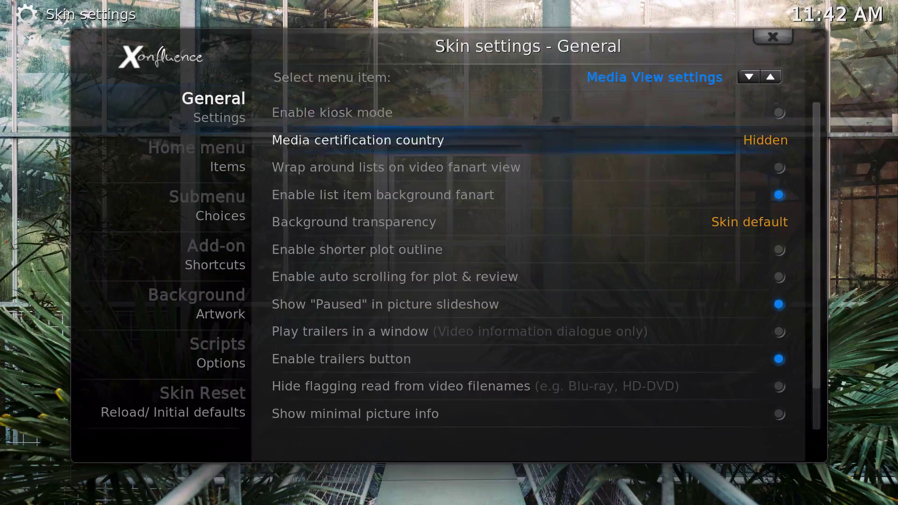
key(Down)
key(Down)
key(Down)
key(Down)
key(Down)
key(Down)
key(Down)
key(Down)
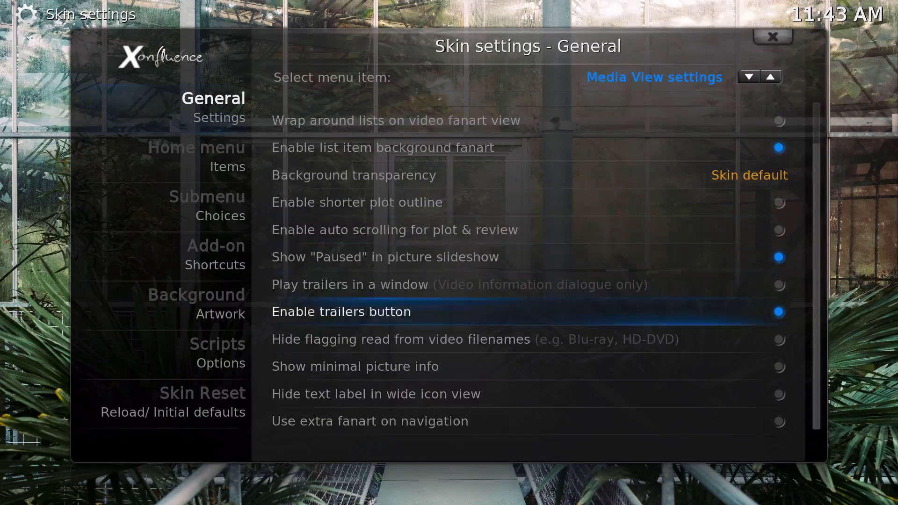
key(Up)
key(Up)
key(Up)
key(Up)
key(Up)
key(Up)
key(Up)
key(Up)
key(Up)
key(Up)
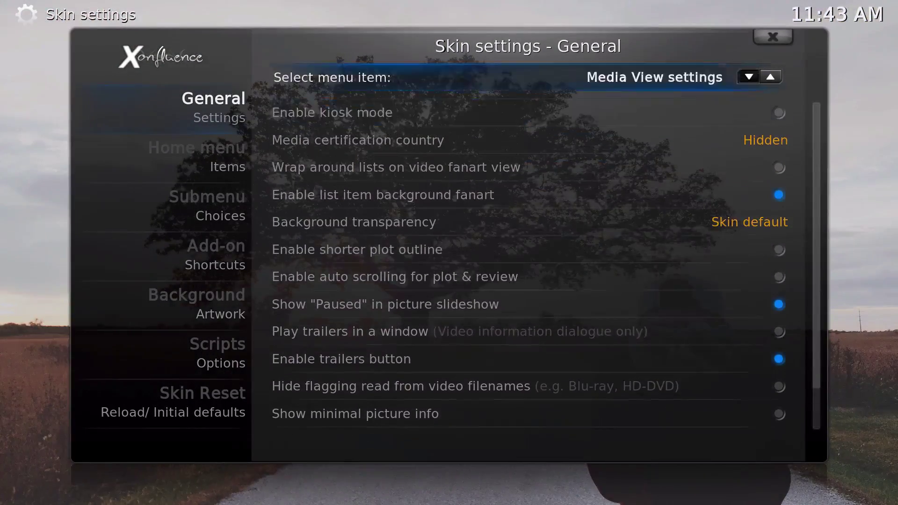
key(Down)
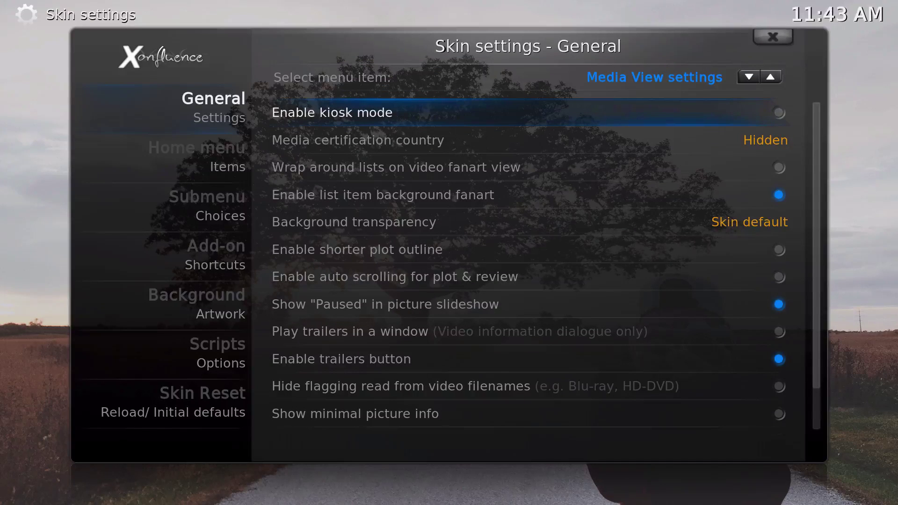
key(Return)
key(Return)
key(Up)
key(Right)
key(Right)
key(Right)
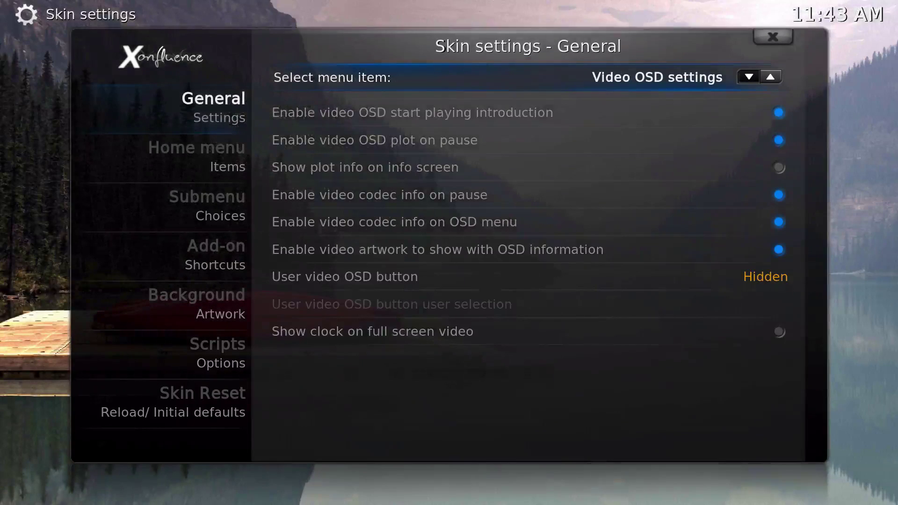
Turn on 'Enable Floor Return Buttons (for touch)', toggling it off and back on.
key(Down)
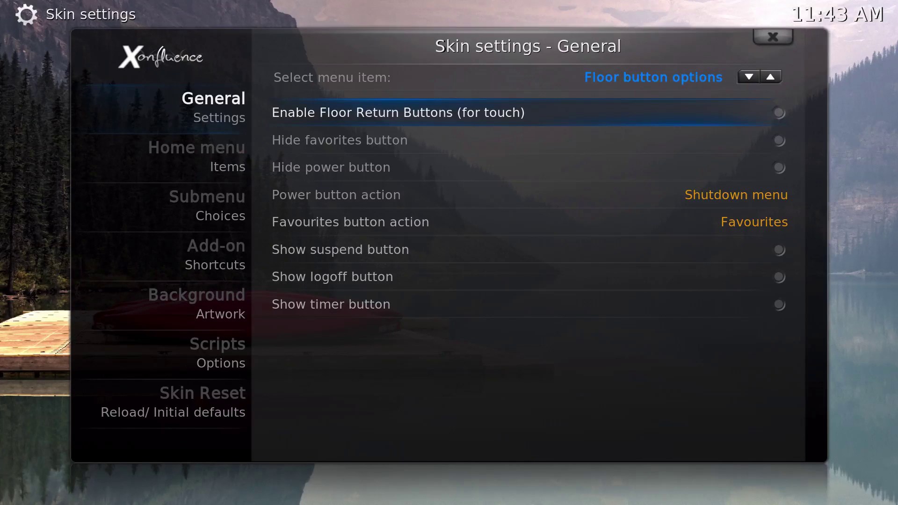
key(Return)
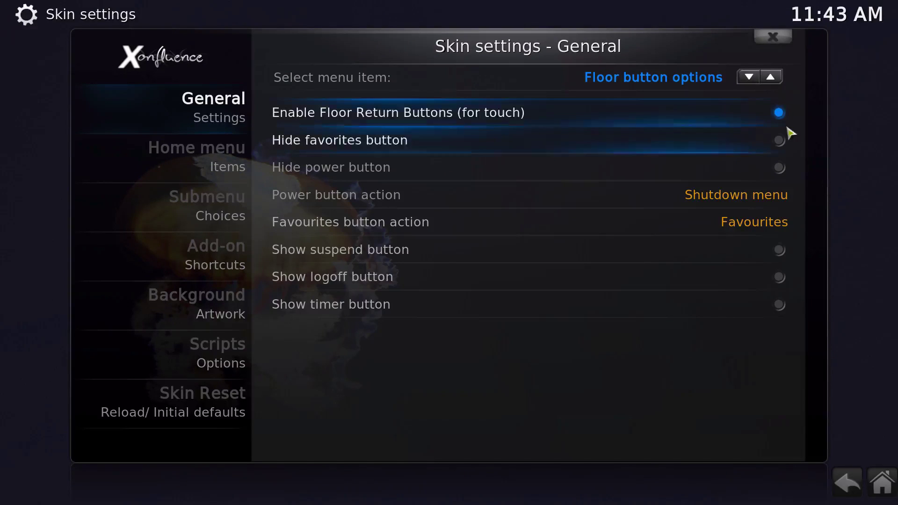
click(782, 118)
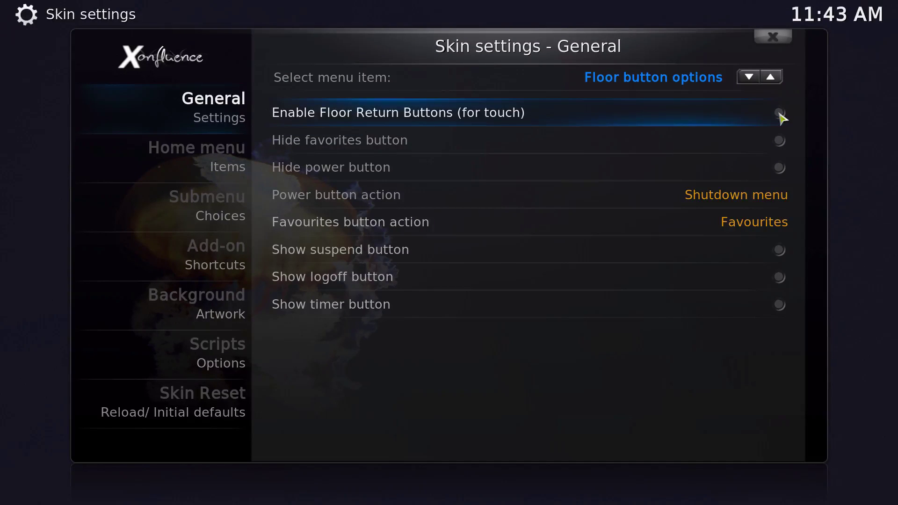
click(781, 117)
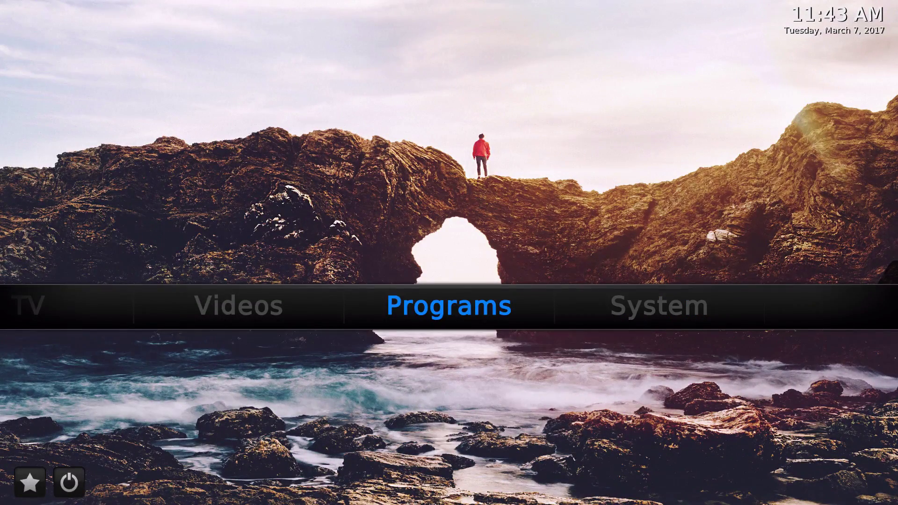
key(Left)
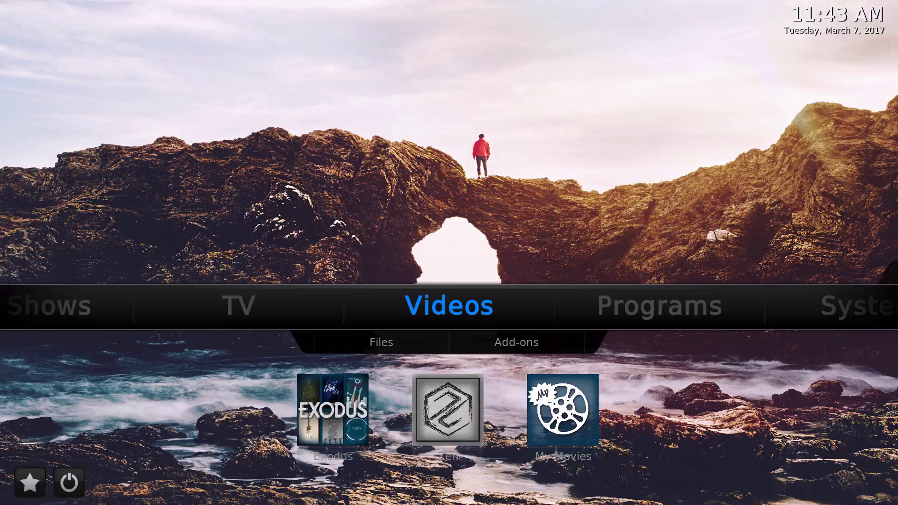
Go from the home screen to System and reopen its skin settings at Submenu choices.
key(Right)
key(Right)
key(Down)
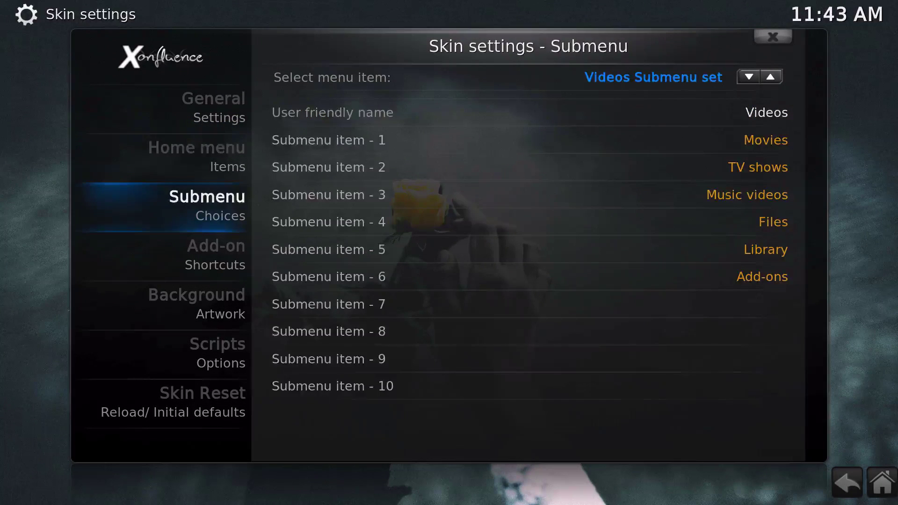
key(Up)
key(Down)
Switch to the System Submenu set and open the choices for Submenu item 3.
key(Right)
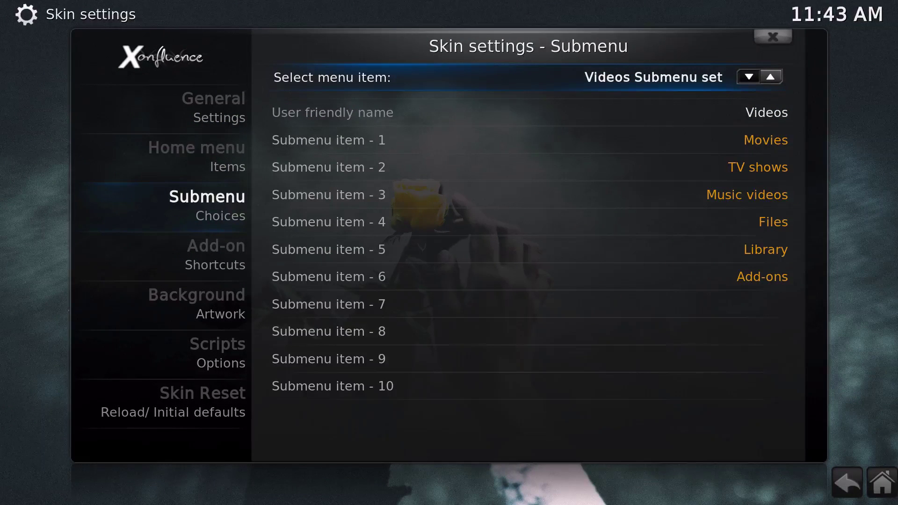
key(Right)
key(Right)
key(Right)
key(Right)
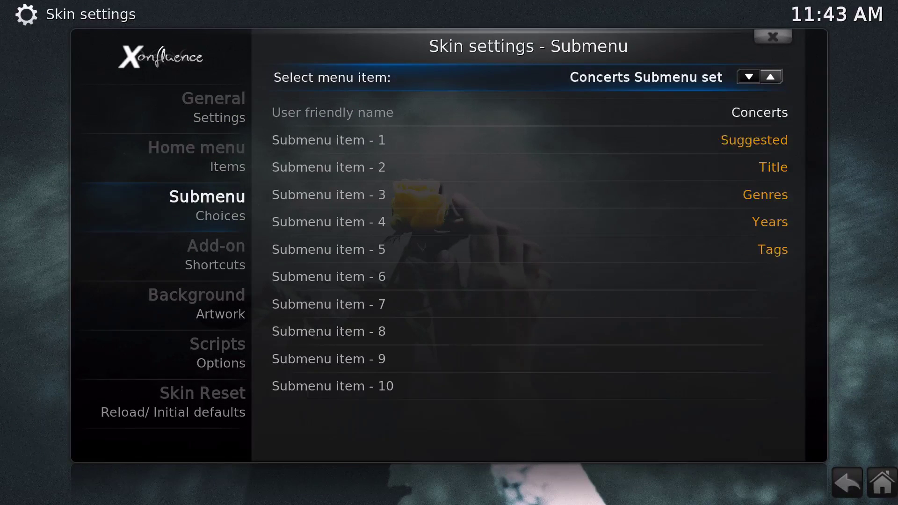
key(Right)
key(Right)
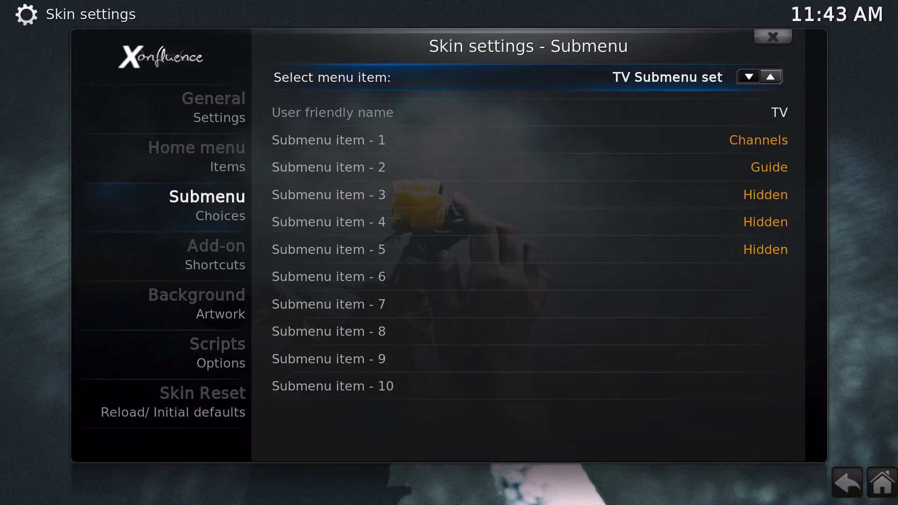
key(Right)
key(Right)
key(Down)
key(Down)
key(Down)
key(Down)
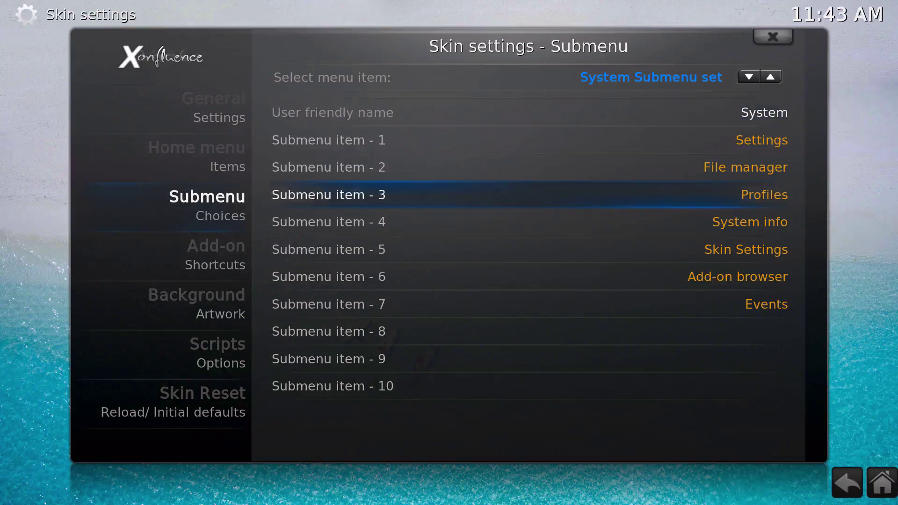
key(Return)
Set System Submenu items 3 and 4 to Hide item.
key(Down)
key(Return)
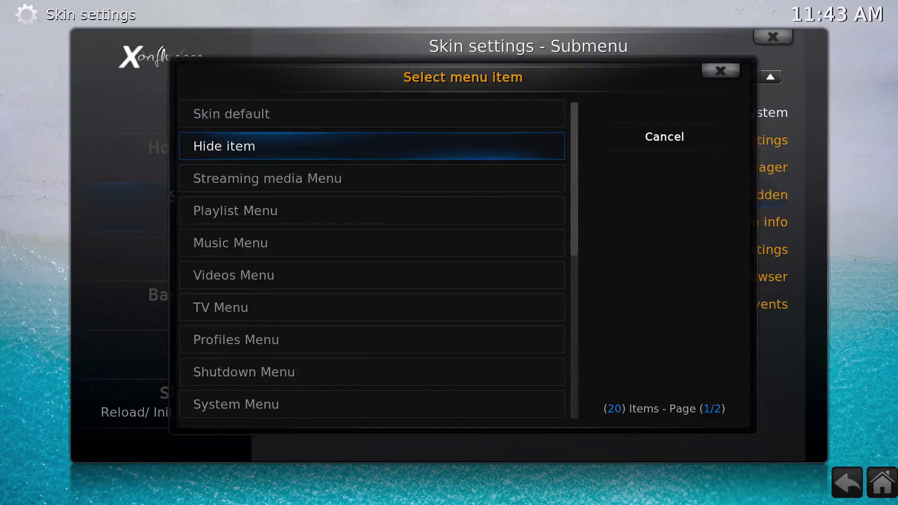
key(Down)
key(Return)
key(Down)
key(Return)
Set System Submenu items 7 and 5 to Hide item.
key(Down)
key(Down)
key(Down)
key(Return)
key(Down)
key(Return)
key(Up)
key(Up)
key(Return)
key(Down)
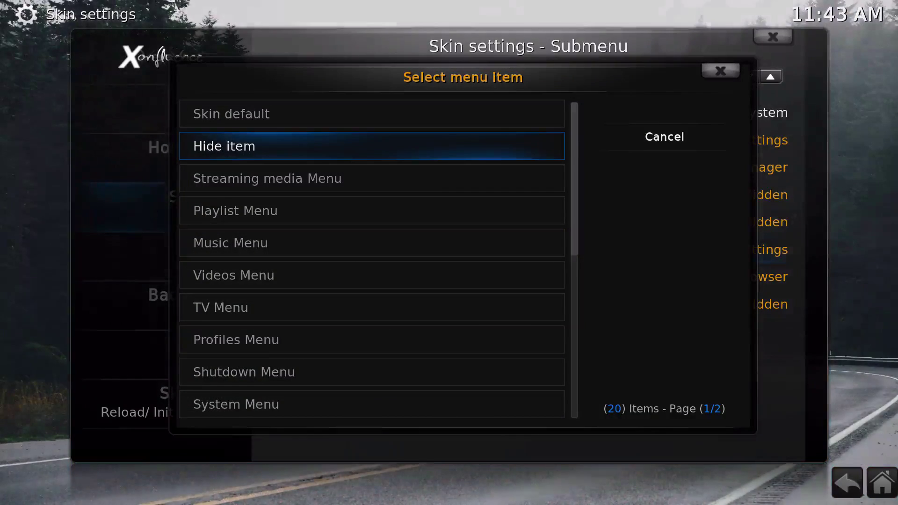
key(Return)
Review the remaining System submenu entries and exit Skin settings to the home screen.
key(Up)
key(Up)
key(Up)
key(Up)
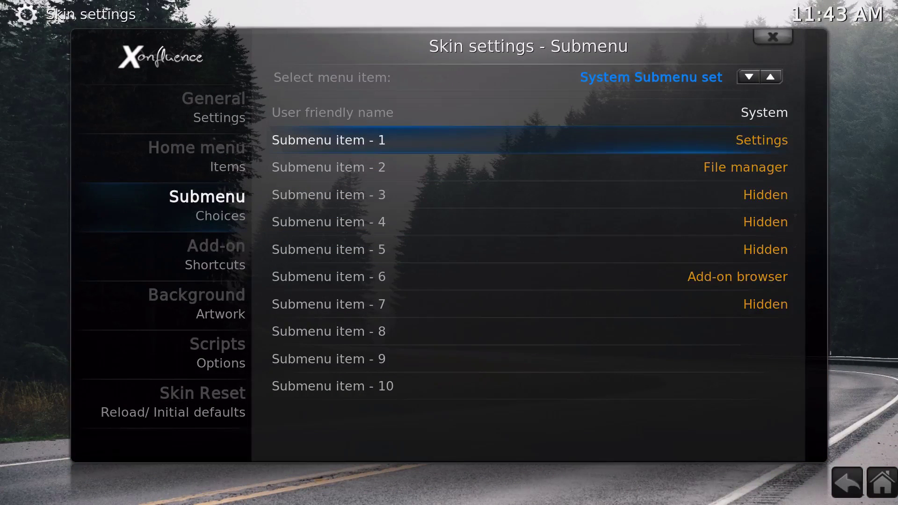
key(Down)
key(Down)
key(Down)
key(Down)
key(Down)
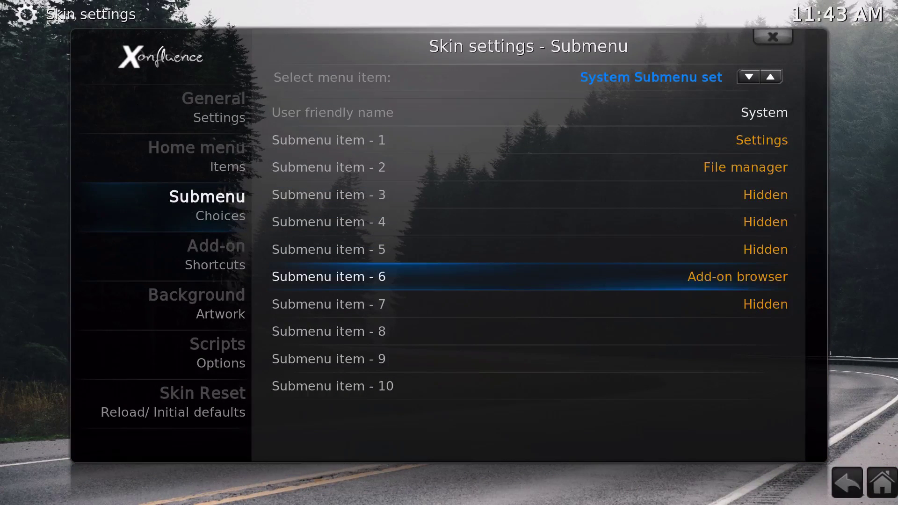
key(Up)
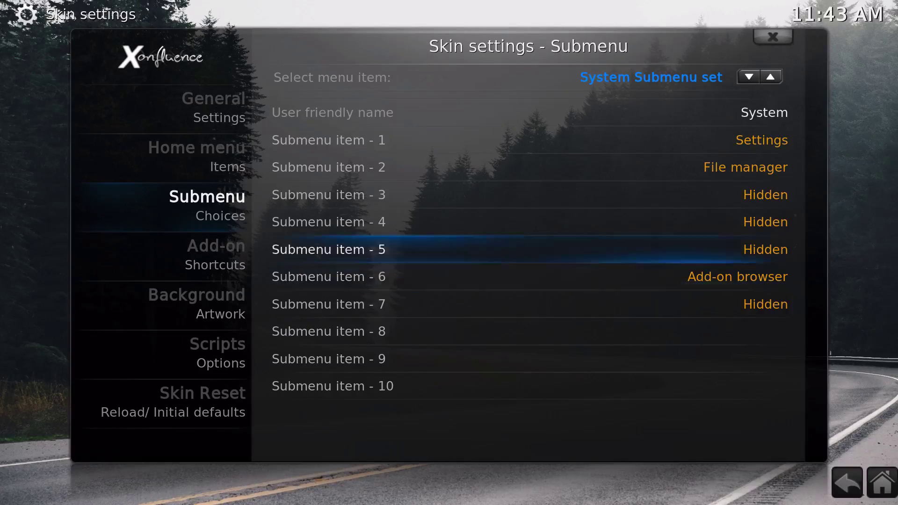
key(Escape)
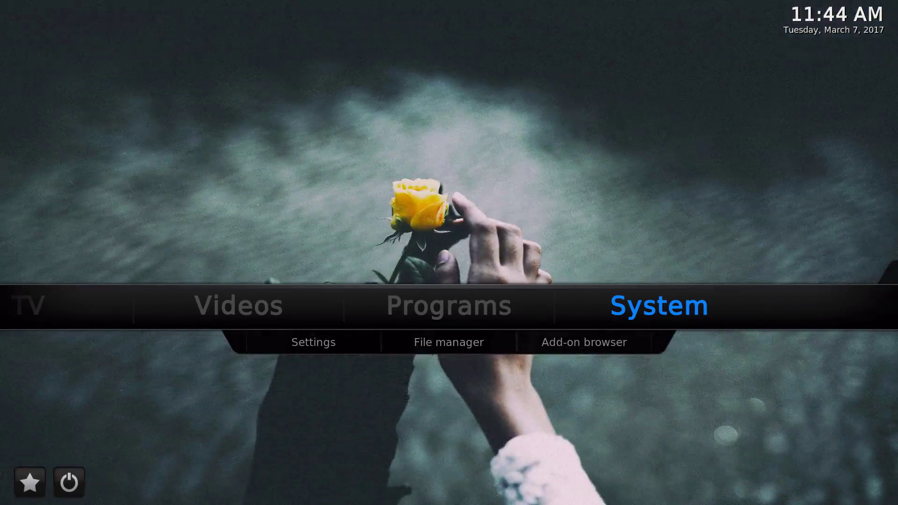